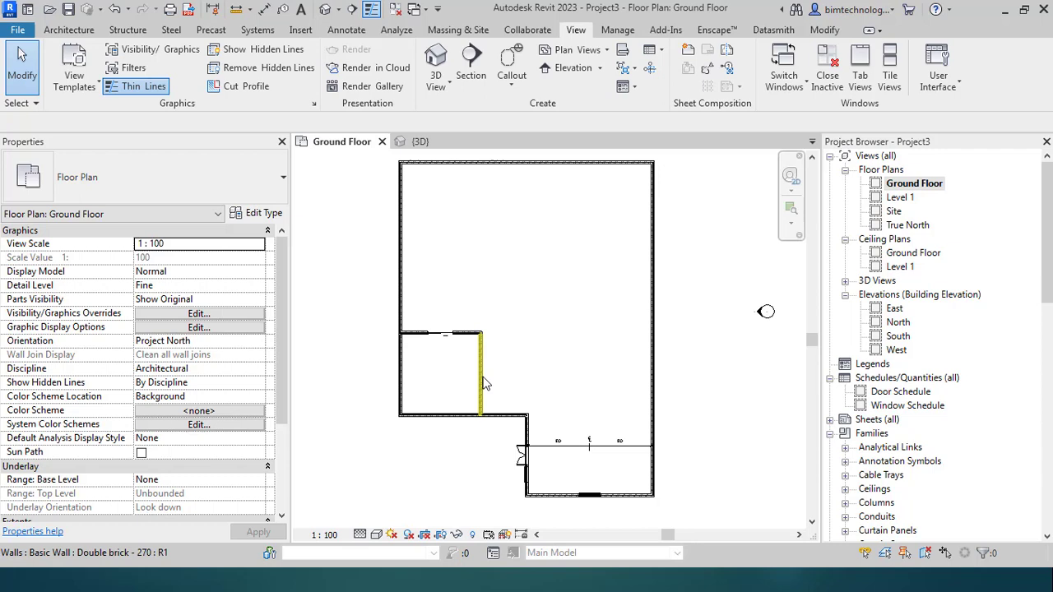
# - Zoom into the inner room and open the online Autodesk family library from the Insert tab
pyautogui.scroll(2, 473, 371)
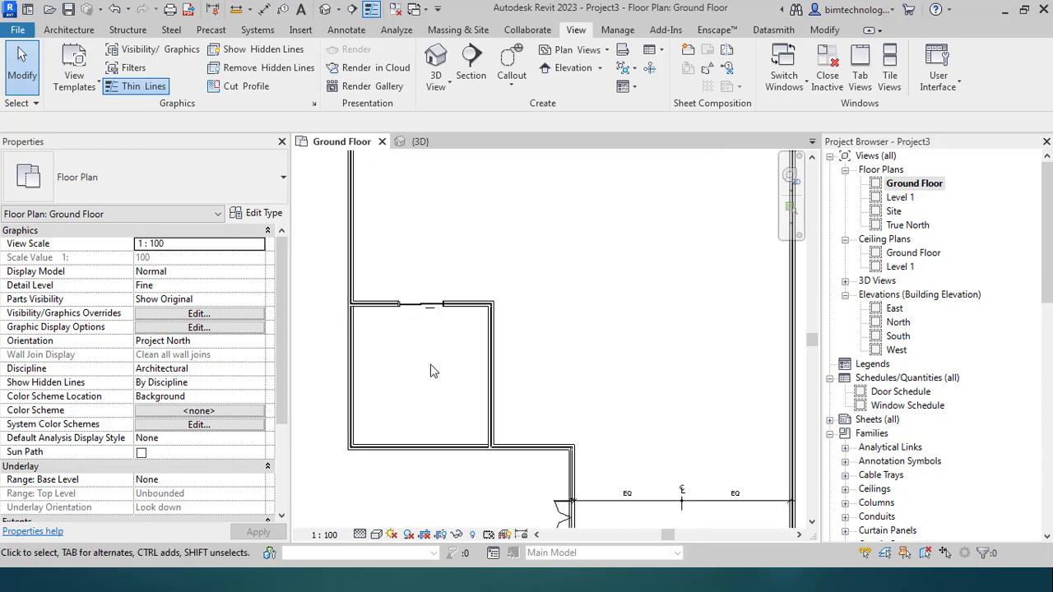
pyautogui.click(304, 31)
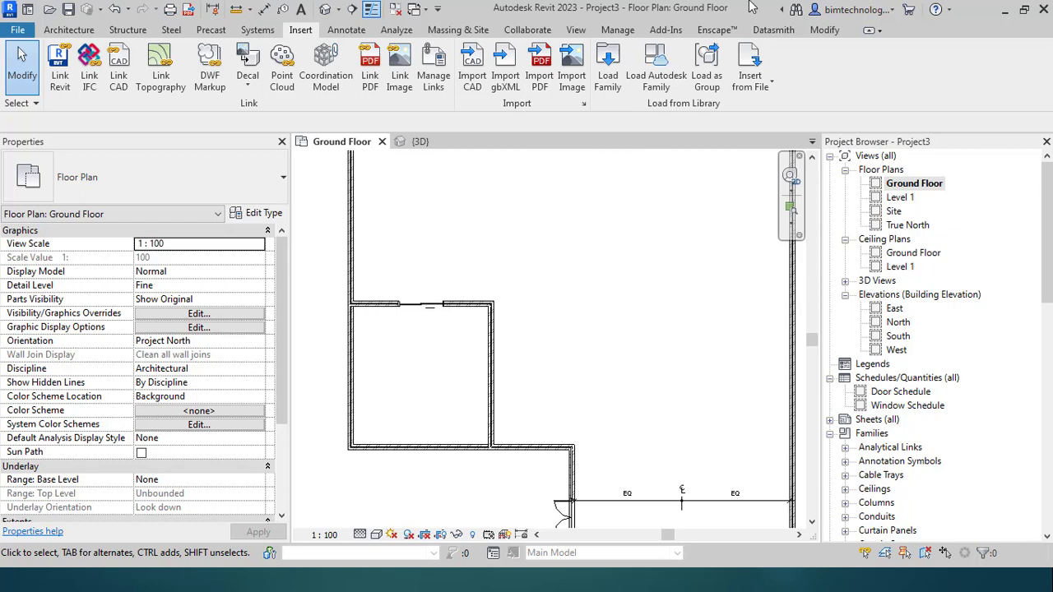
pyautogui.click(653, 81)
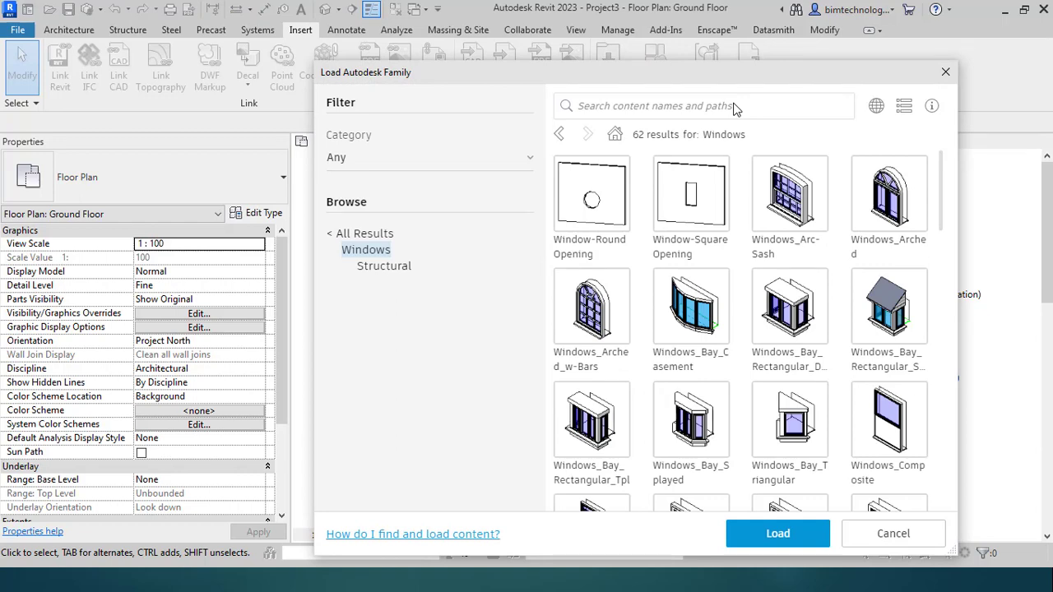
# - Return to all family categories and filter the library to Furniture
pyautogui.click(344, 235)
pyautogui.scroll(-2, 333, 419)
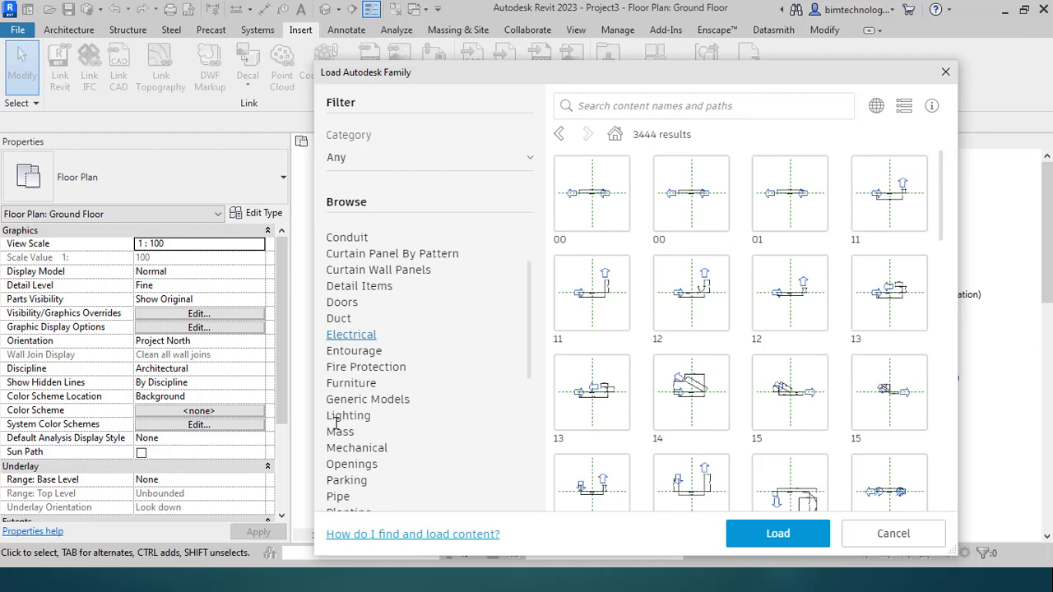
pyautogui.click(352, 384)
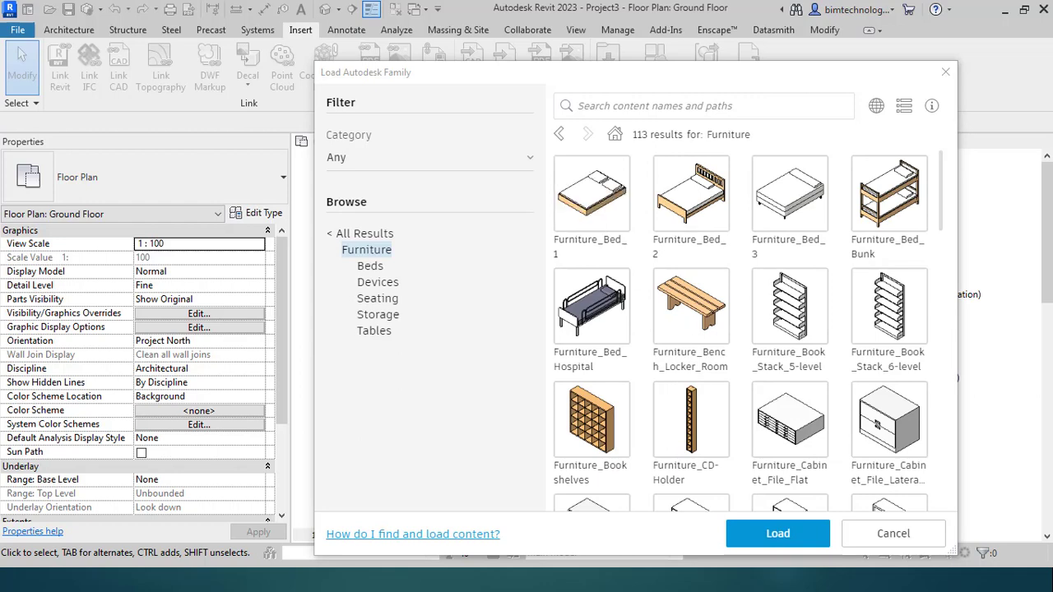
# - Mark the reception desk with cabinets, Furniture_Desk_Reception and Furniture_Desk_Unit for loading
pyautogui.scroll(-10, 801, 337)
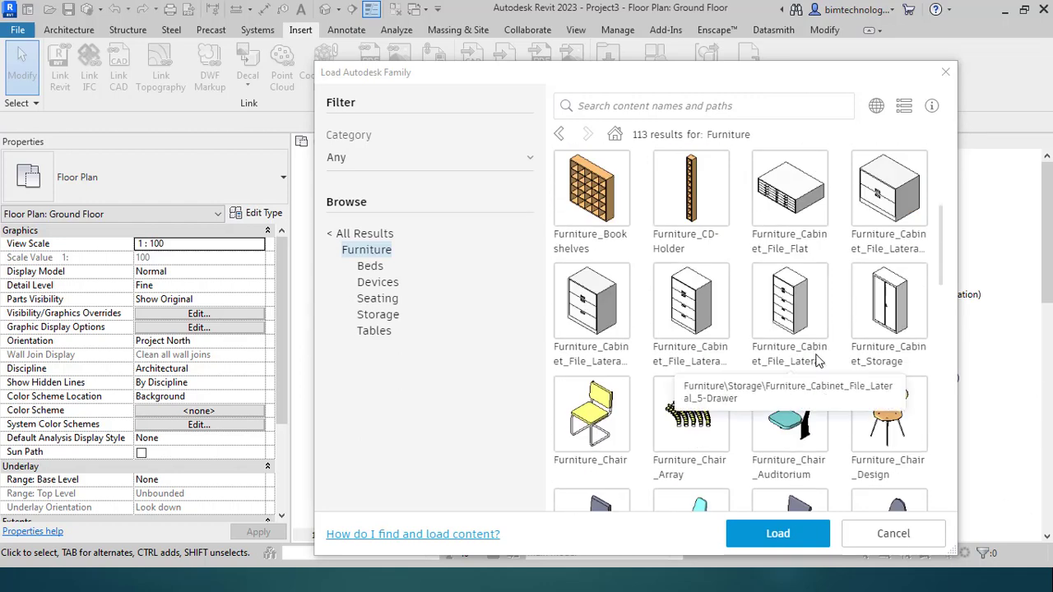
pyautogui.scroll(-10, 840, 421)
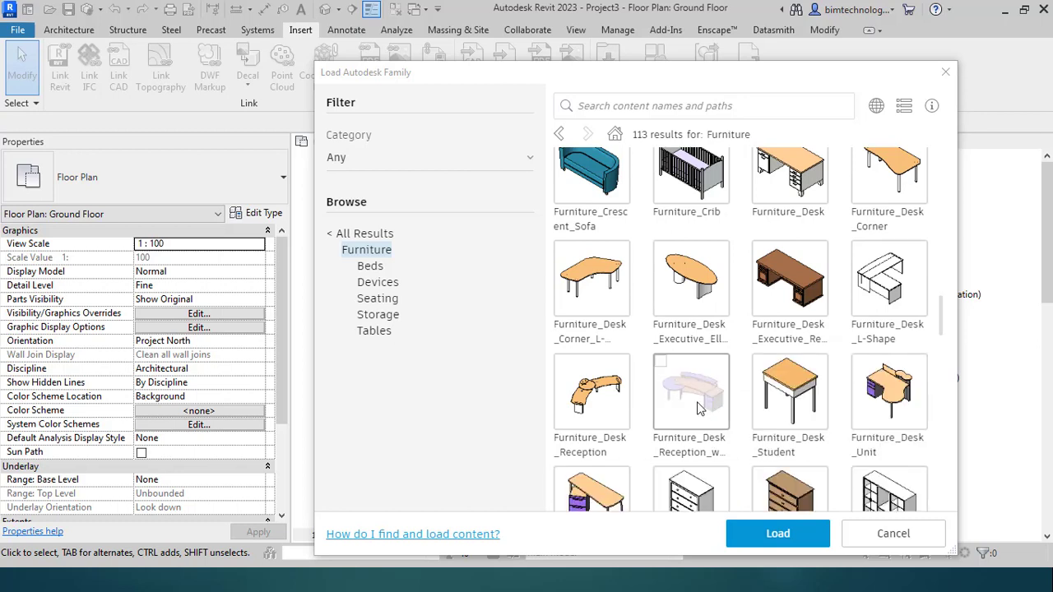
pyautogui.click(705, 436)
pyautogui.click(600, 415)
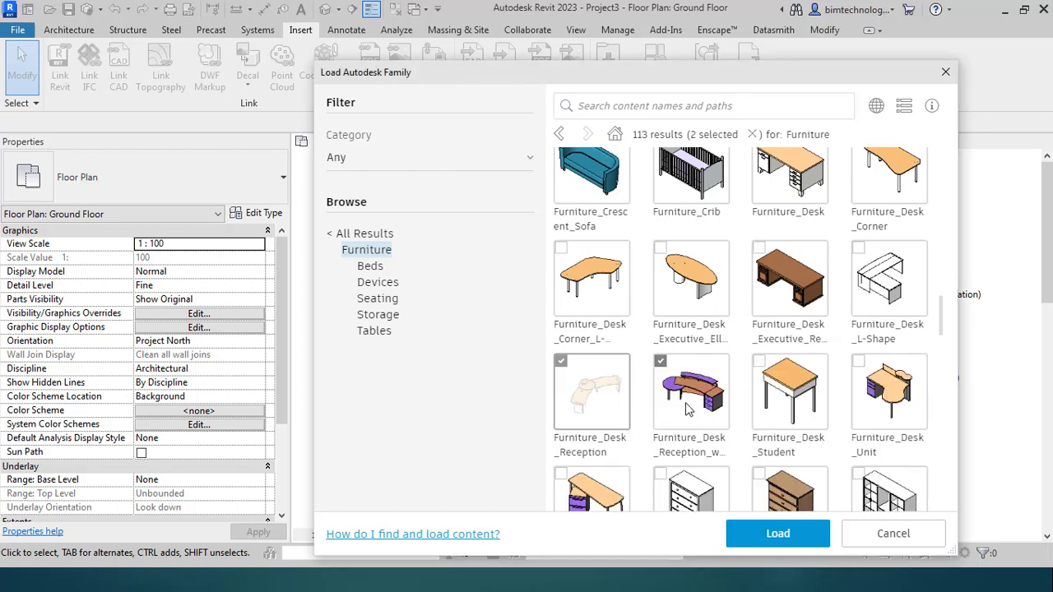
pyautogui.click(905, 394)
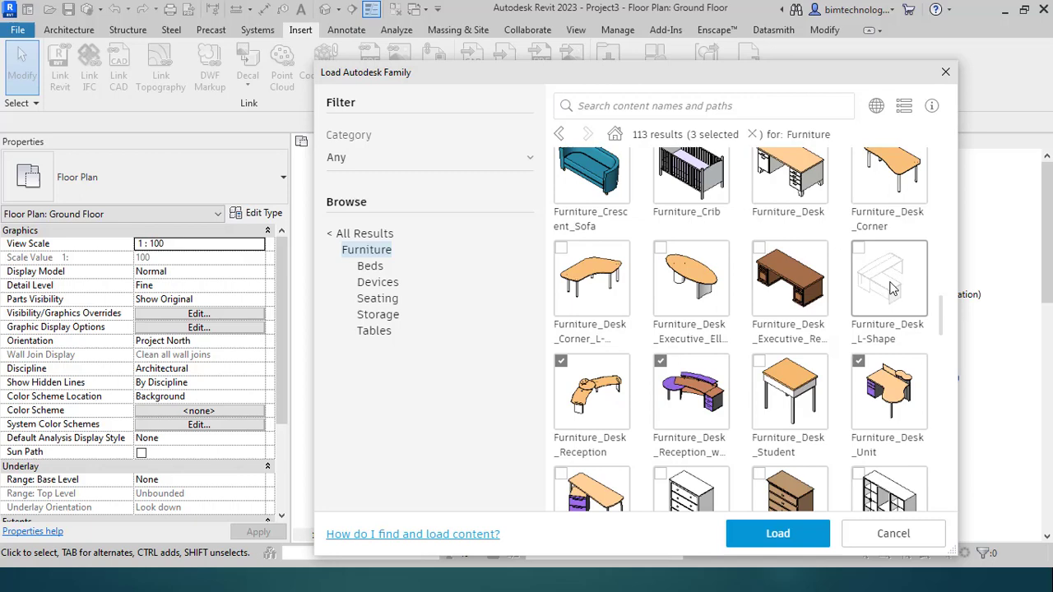
pyautogui.scroll(1, 748, 233)
pyautogui.scroll(5, 708, 247)
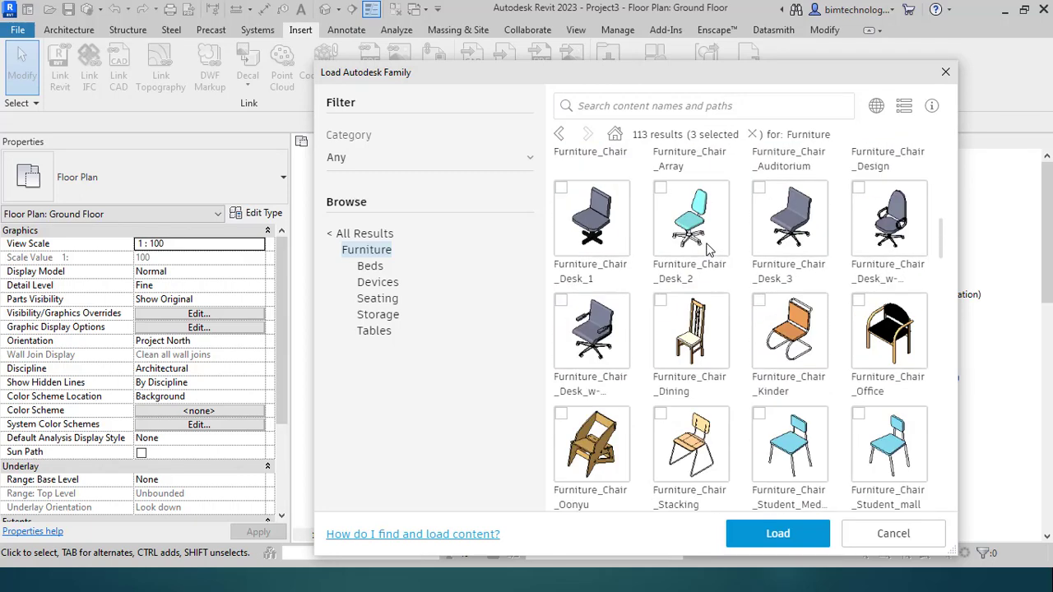
# - Also mark the desk chair, flat and lateral file cabinets and bookshelves, then load all seven
pyautogui.click(804, 229)
pyautogui.scroll(3, 723, 249)
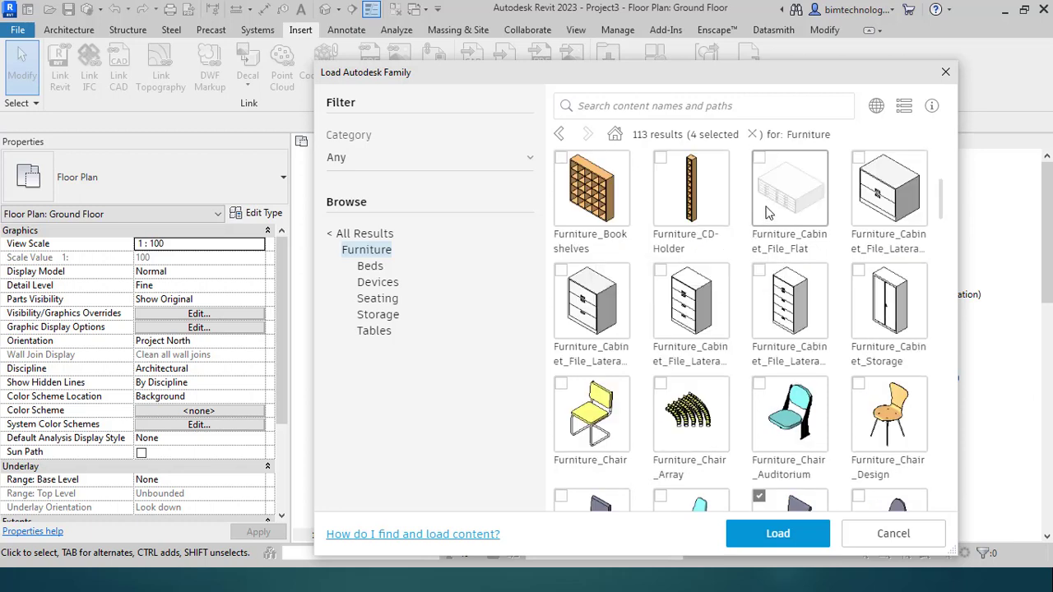
pyautogui.click(806, 197)
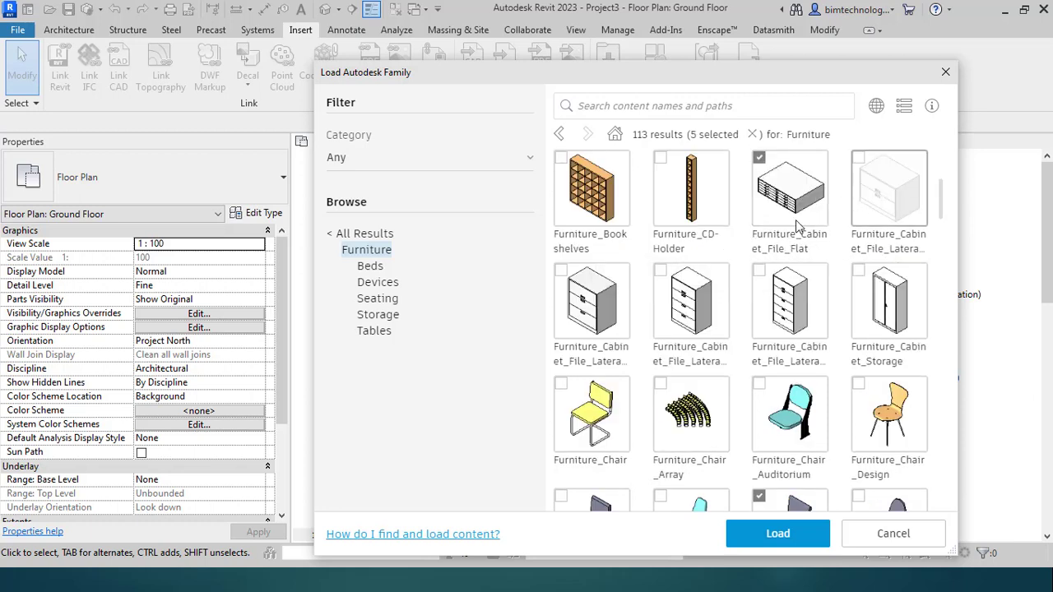
pyautogui.click(605, 210)
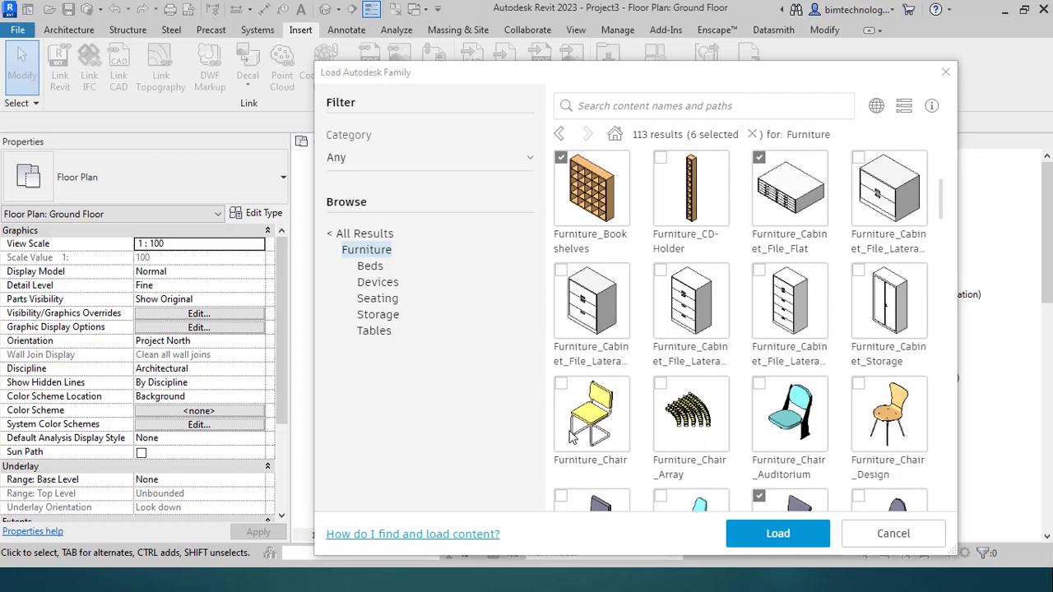
pyautogui.click(701, 300)
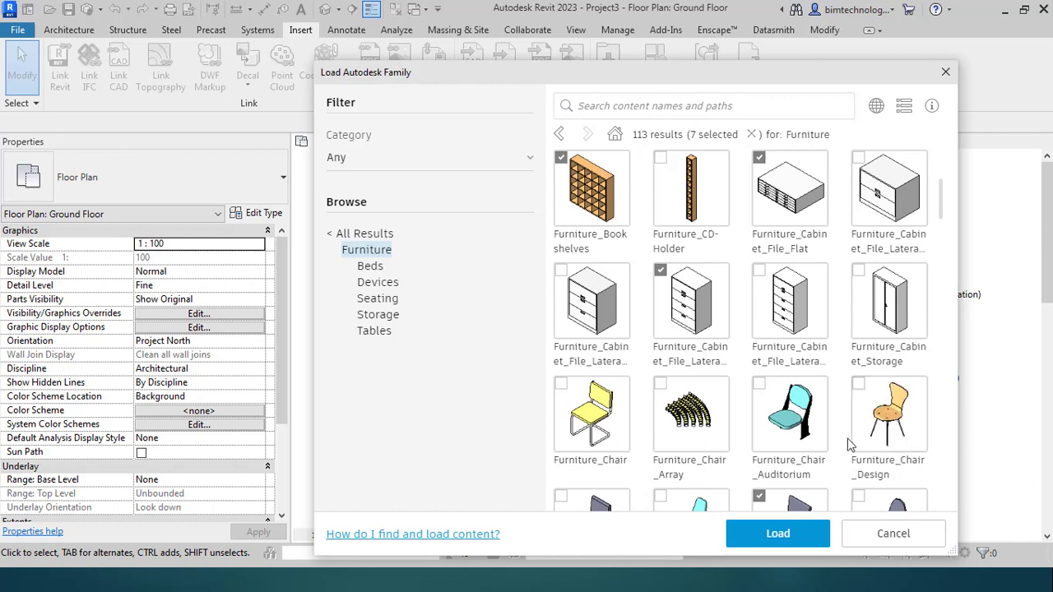
pyautogui.click(778, 534)
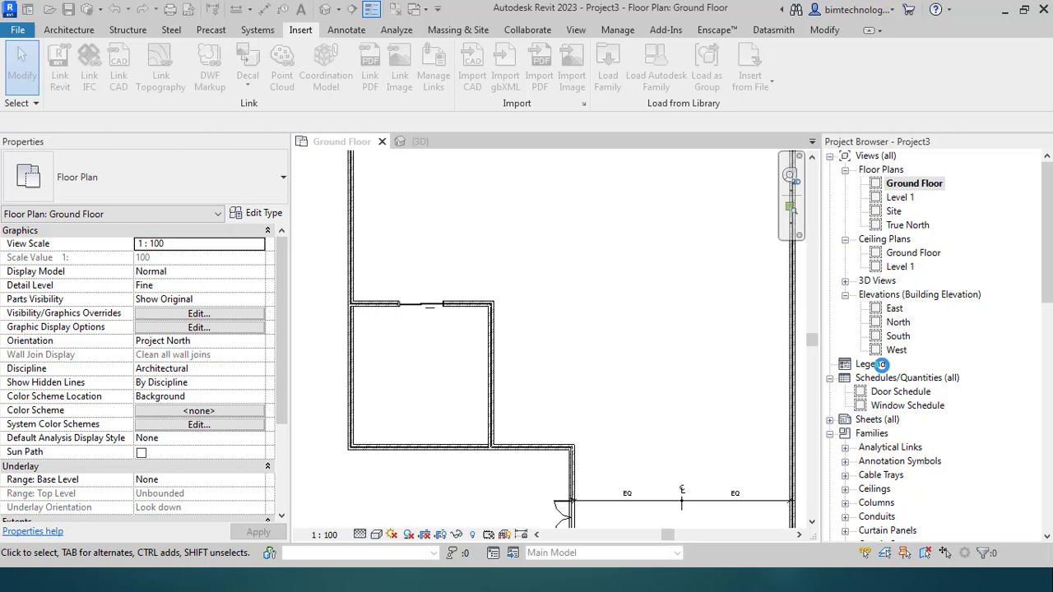
# - Create an instance of the Furniture_Bookshelves 1850x390x1850mm type from the Project Browser
pyautogui.scroll(-5, 881, 366)
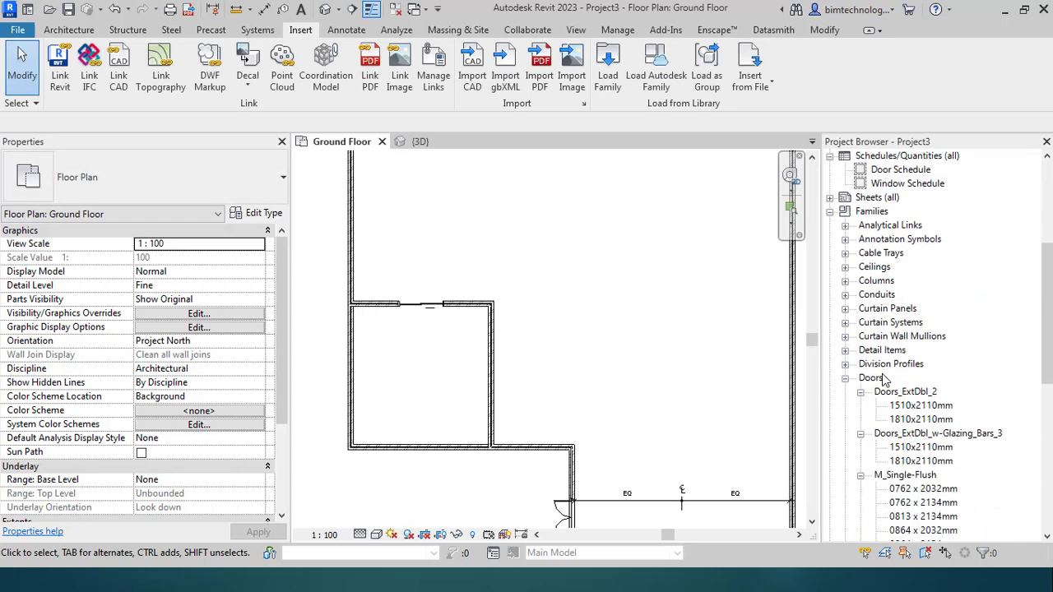
pyautogui.scroll(3, 864, 362)
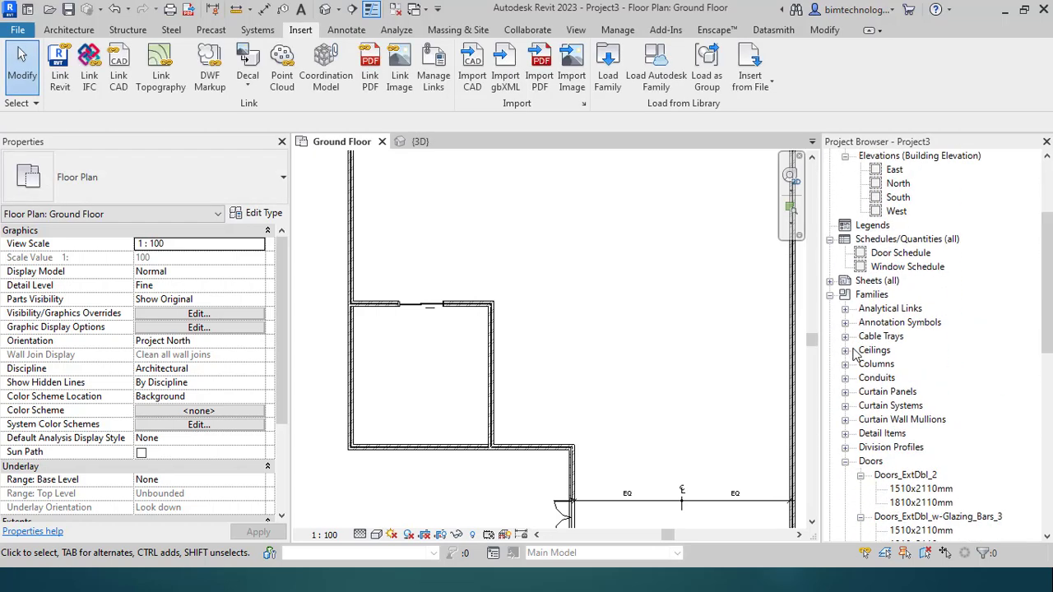
pyautogui.scroll(-10, 853, 352)
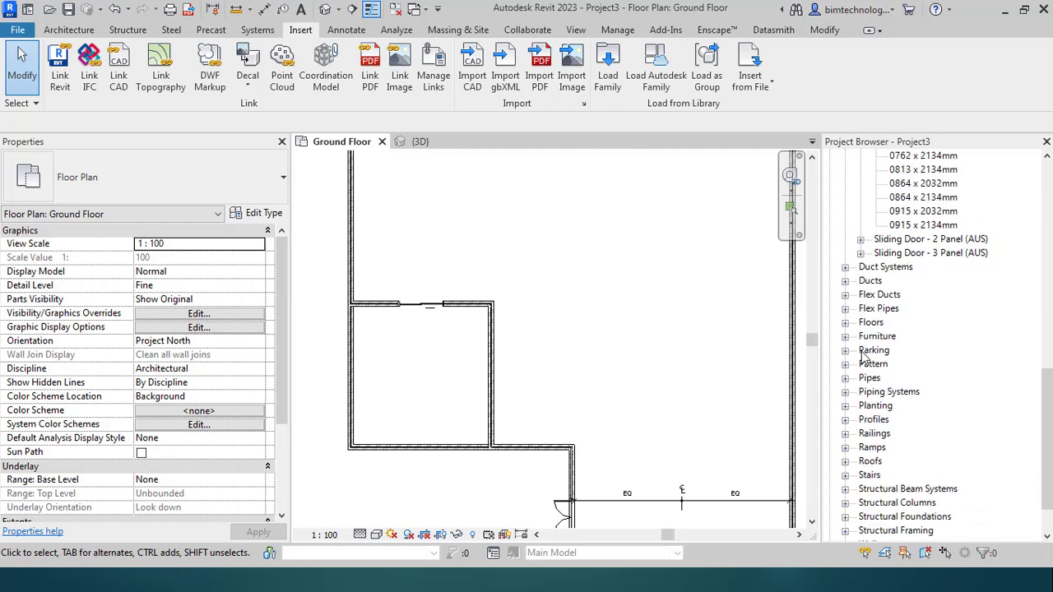
pyautogui.scroll(-2, 865, 355)
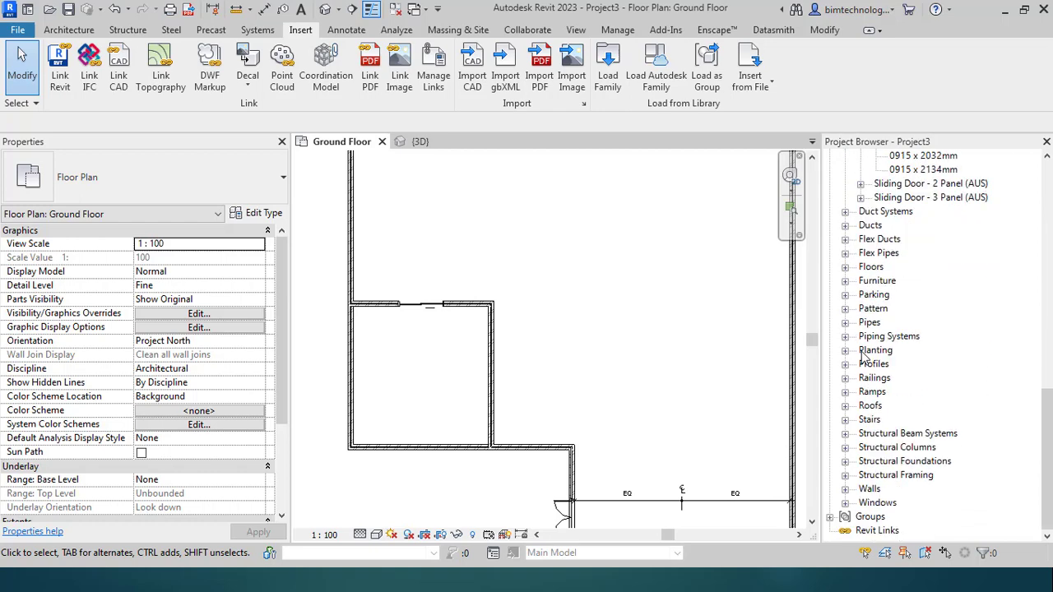
pyautogui.click(846, 281)
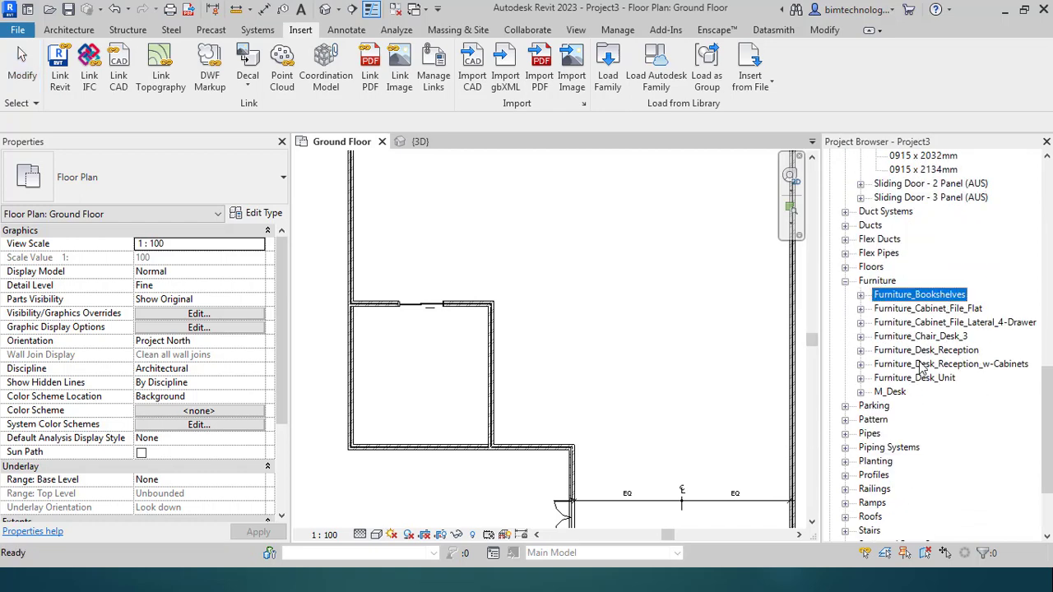
pyautogui.click(860, 295)
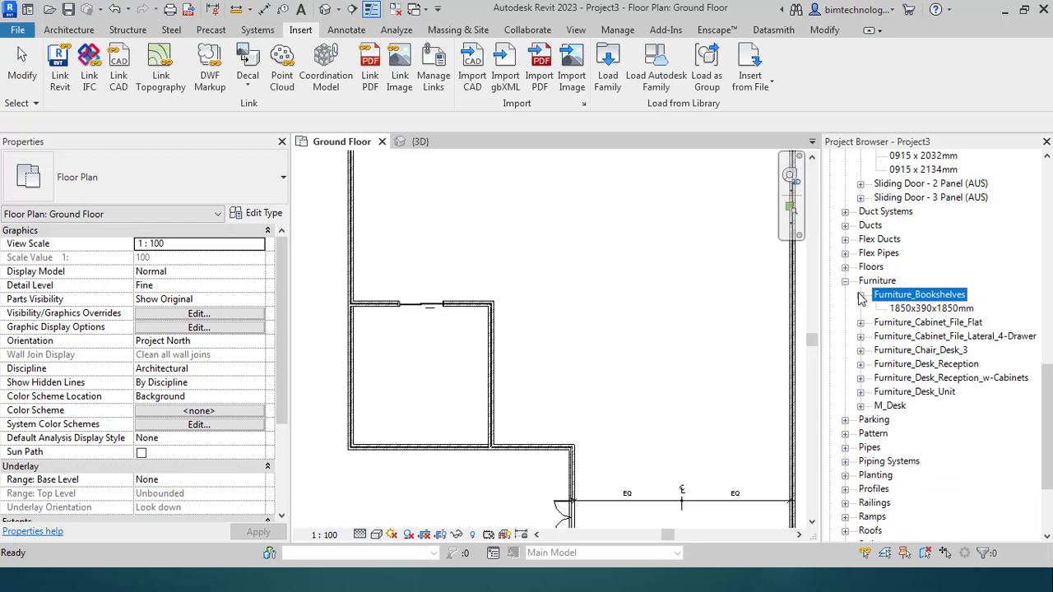
pyautogui.click(915, 309)
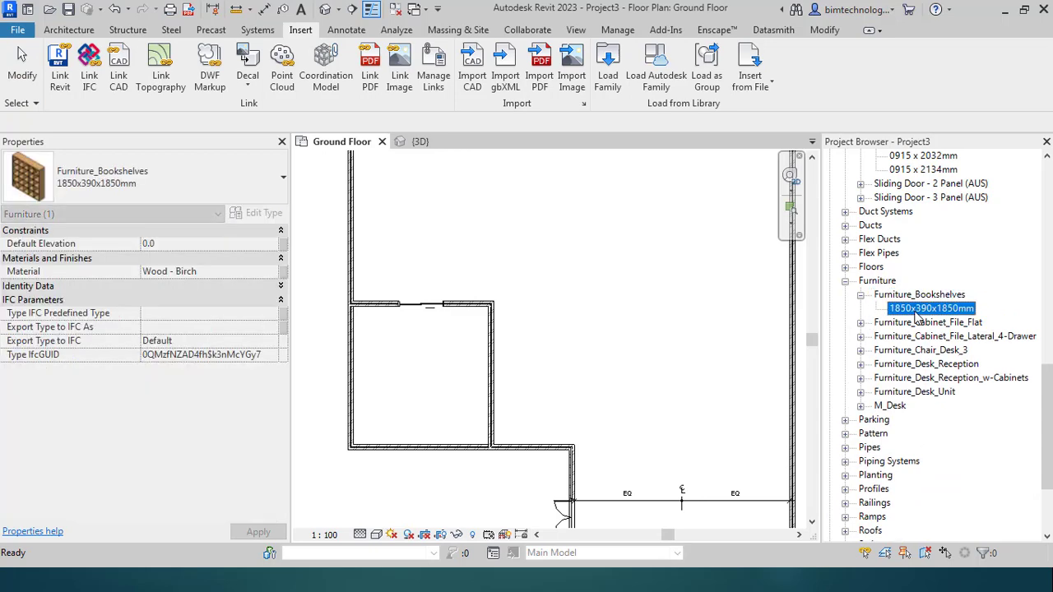
pyautogui.rightClick(915, 317)
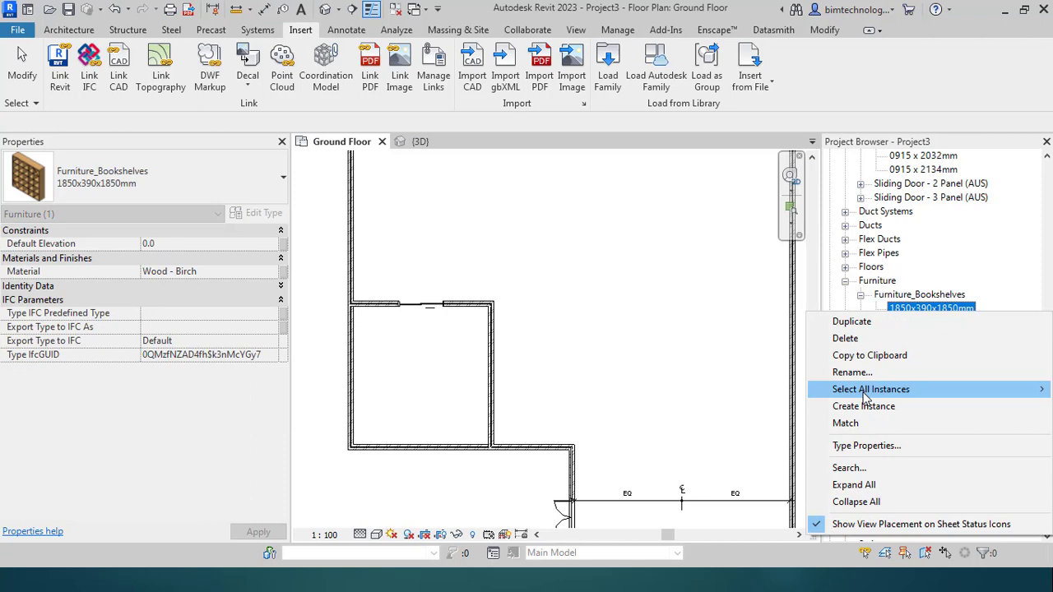
pyautogui.click(888, 407)
# - Place one bookshelf along the top wall and a rotated one against the right wall
pyautogui.scroll(3, 395, 328)
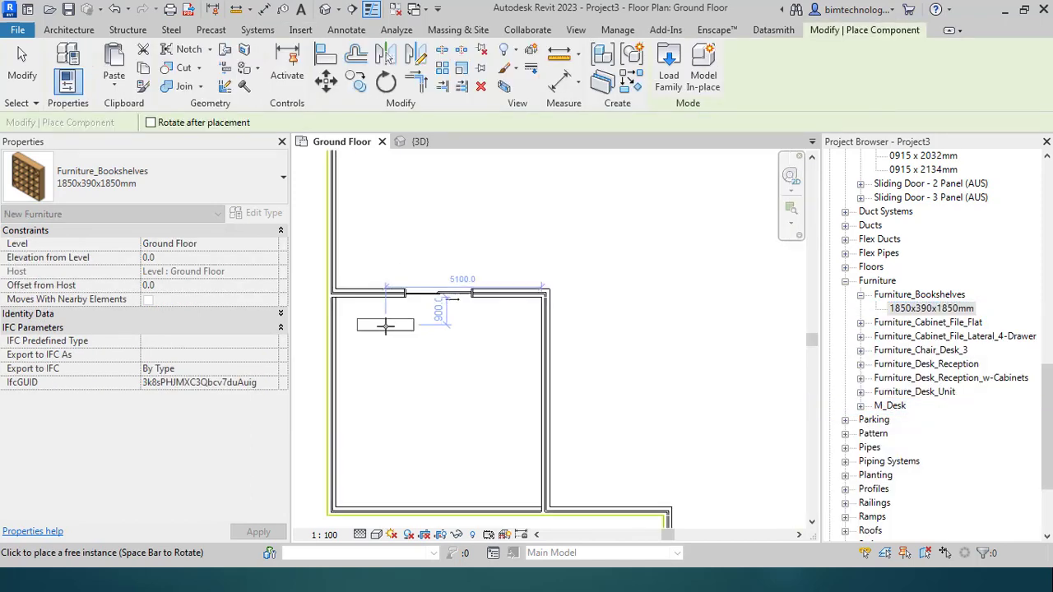
pyautogui.click(365, 306)
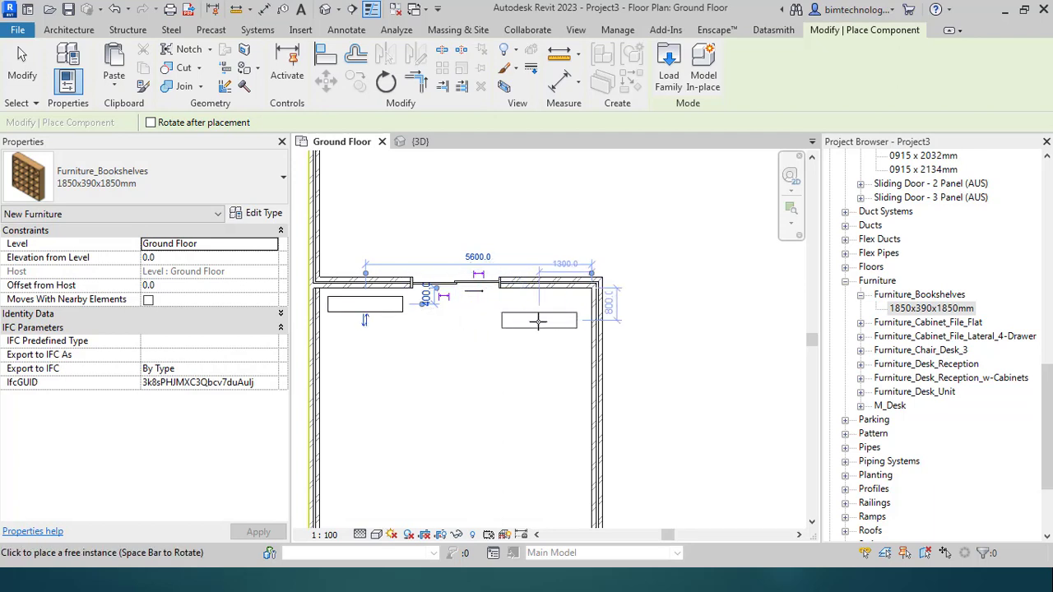
pyautogui.press('space')
pyautogui.click(574, 348)
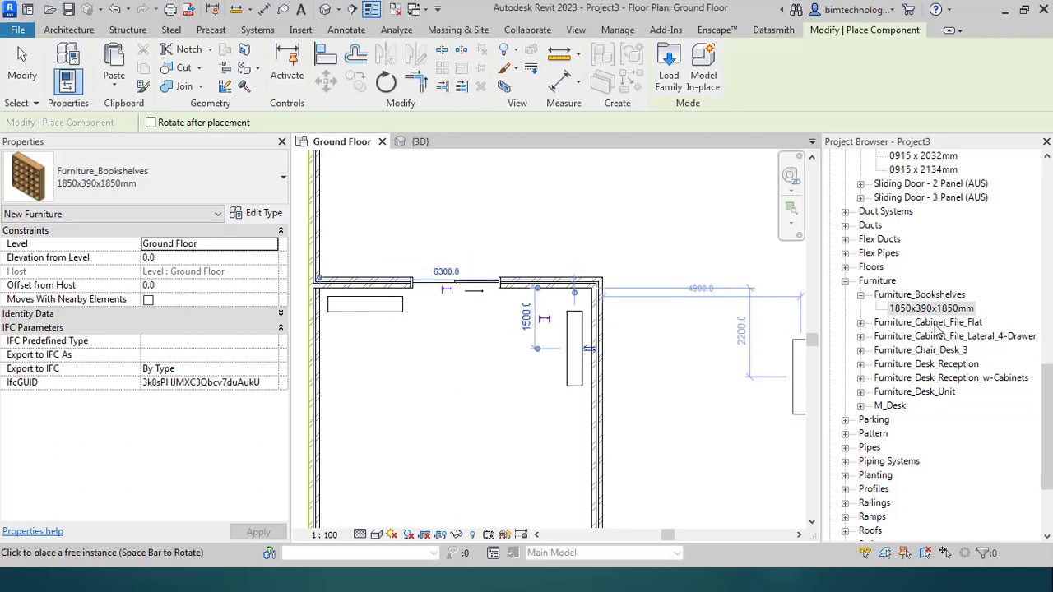
pyautogui.scroll(-1, 936, 329)
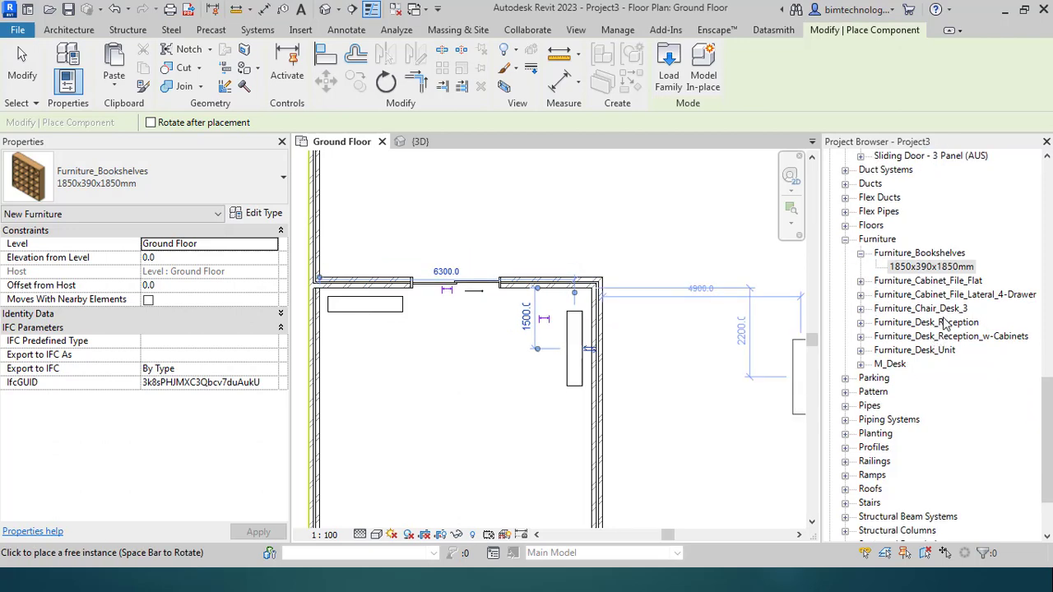
pyautogui.click(948, 324)
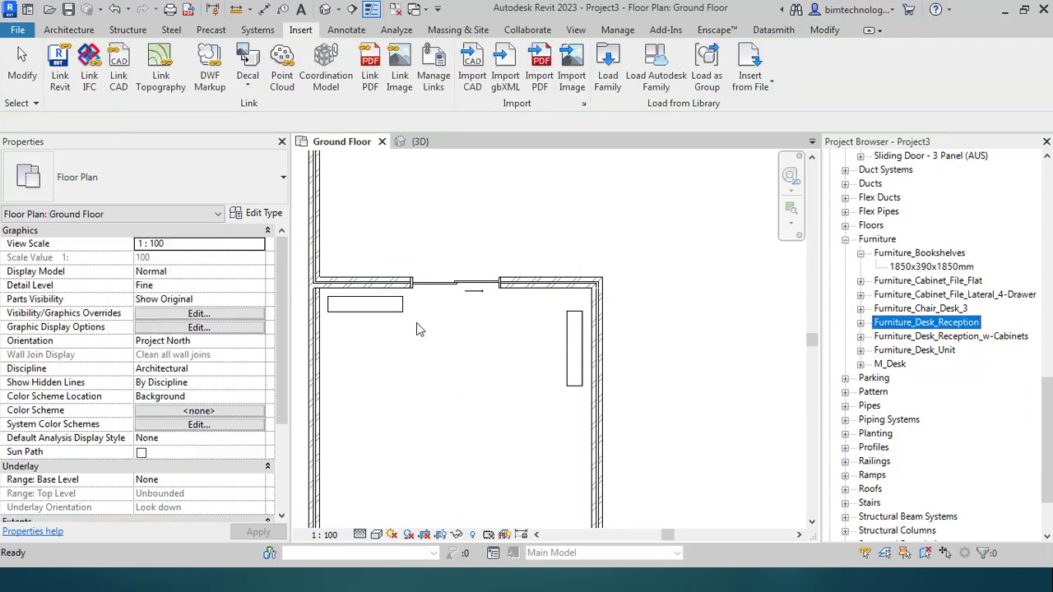
# - Place a 3800x1950x720mm Furniture_Desk_Reception near the centre of the room
pyautogui.click(860, 323)
pyautogui.click(930, 337)
pyautogui.rightClick(930, 337)
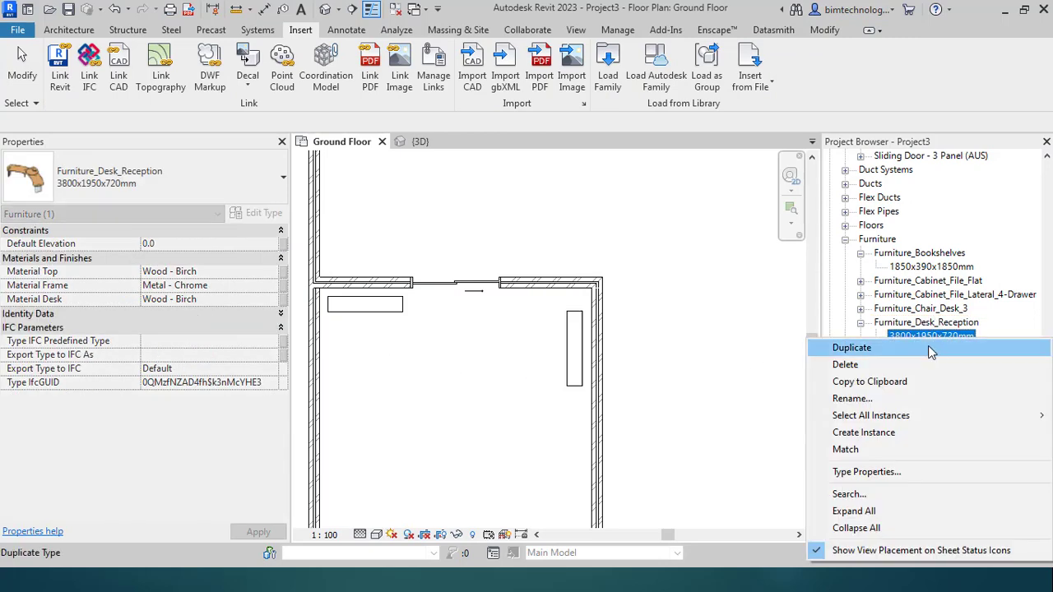
pyautogui.click(885, 435)
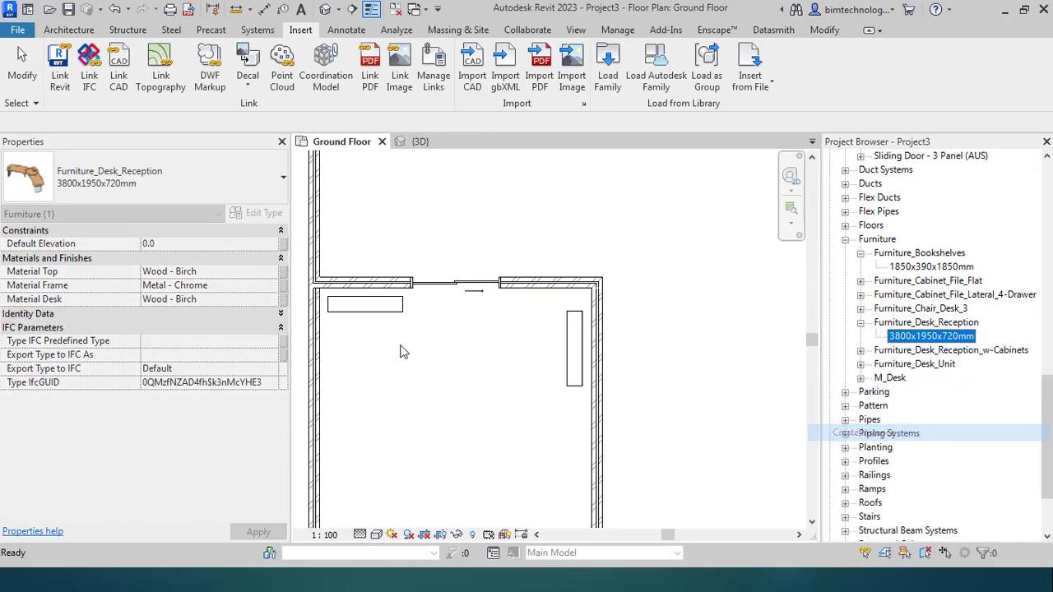
pyautogui.click(457, 442)
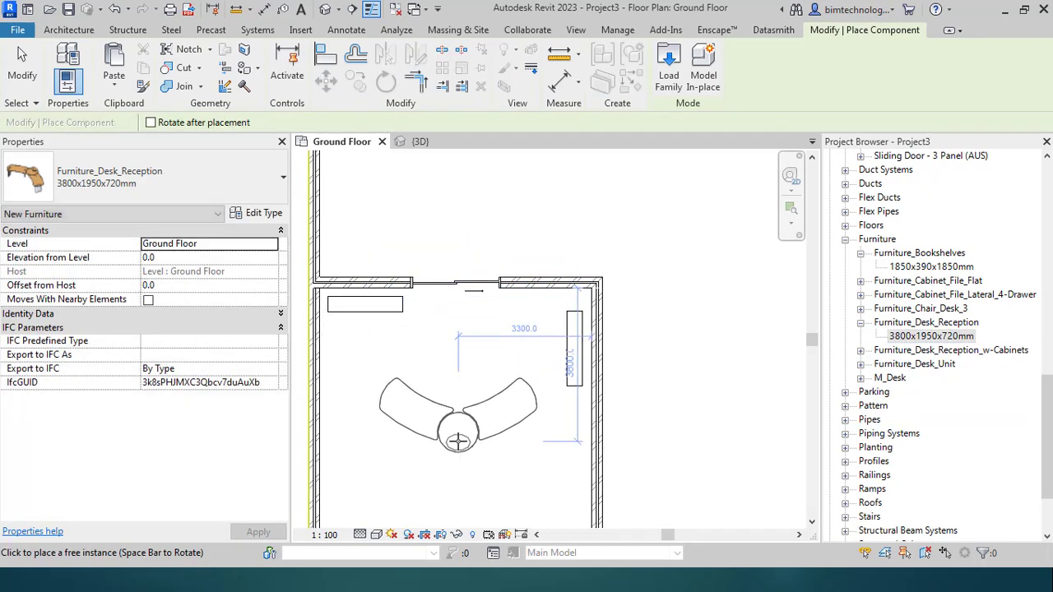
# - Place a 2390x1640x760mm cabinet reception desk, rotated 90 degrees, in the lower-left corner
pyautogui.scroll(-3, 519, 272)
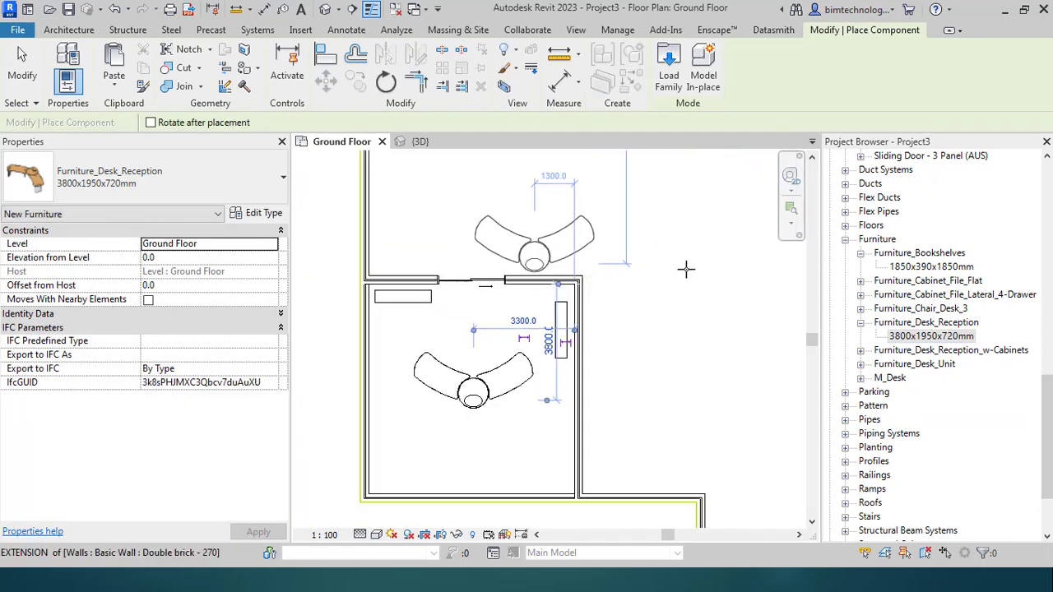
pyautogui.click(860, 351)
pyautogui.click(928, 364)
pyautogui.rightClick(924, 368)
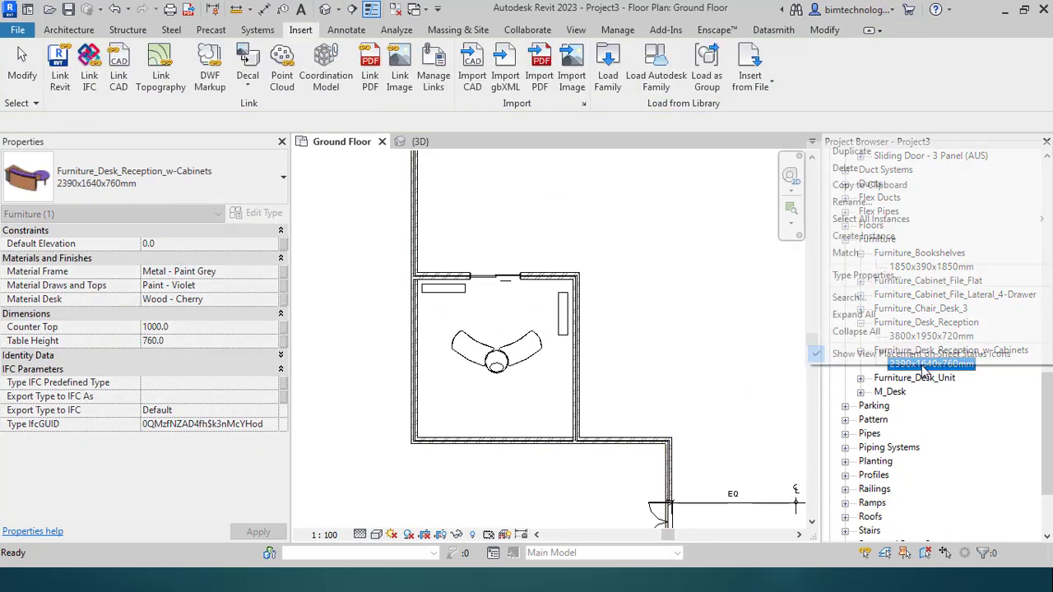
pyautogui.click(896, 237)
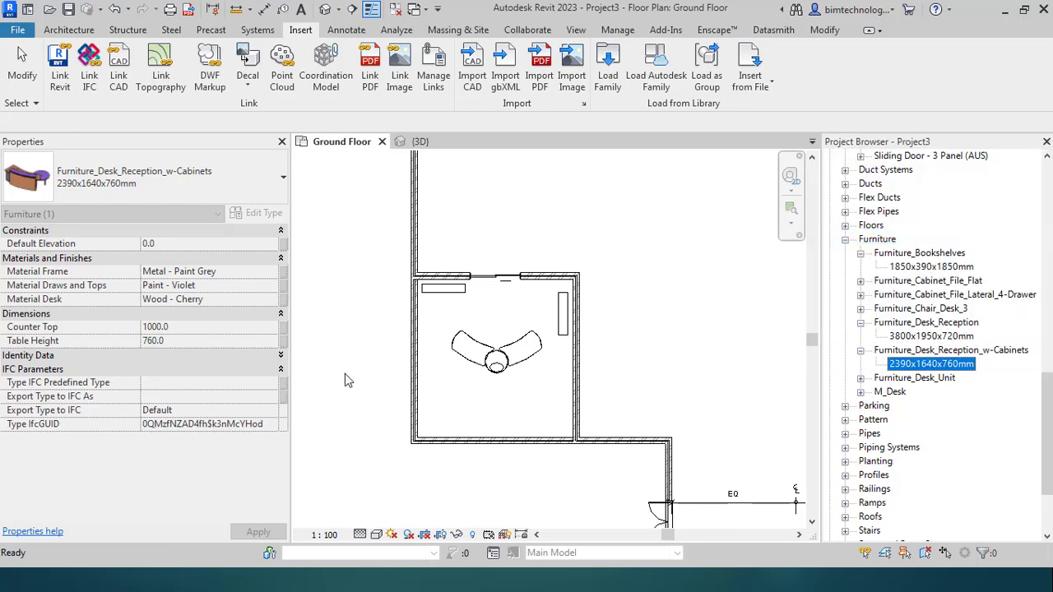
pyautogui.press('space')
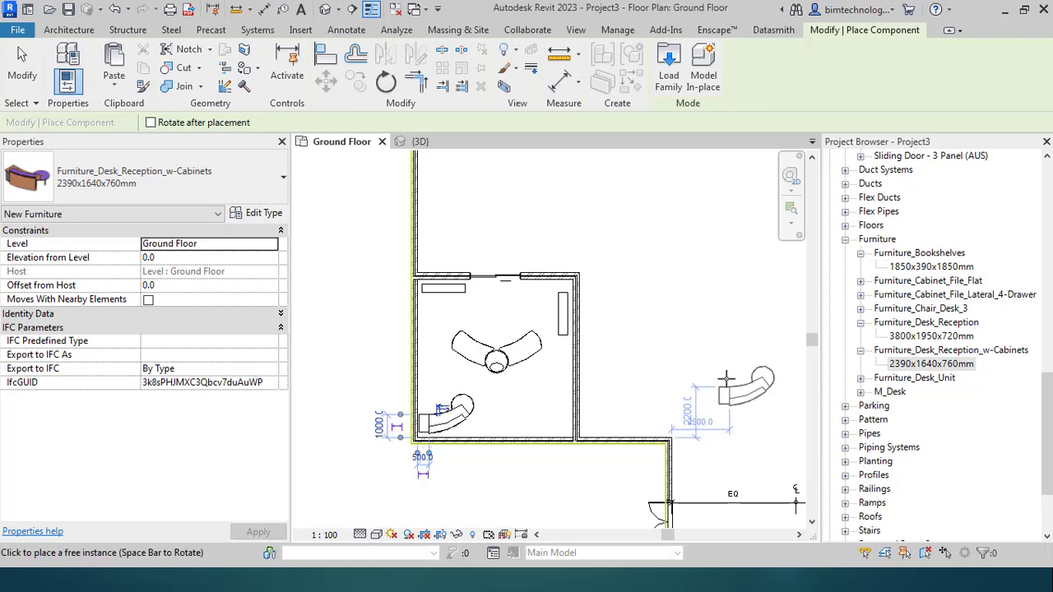
pyautogui.scroll(-1, 554, 321)
pyautogui.press('Escape')
pyautogui.press('Escape')
pyautogui.scroll(2, 493, 345)
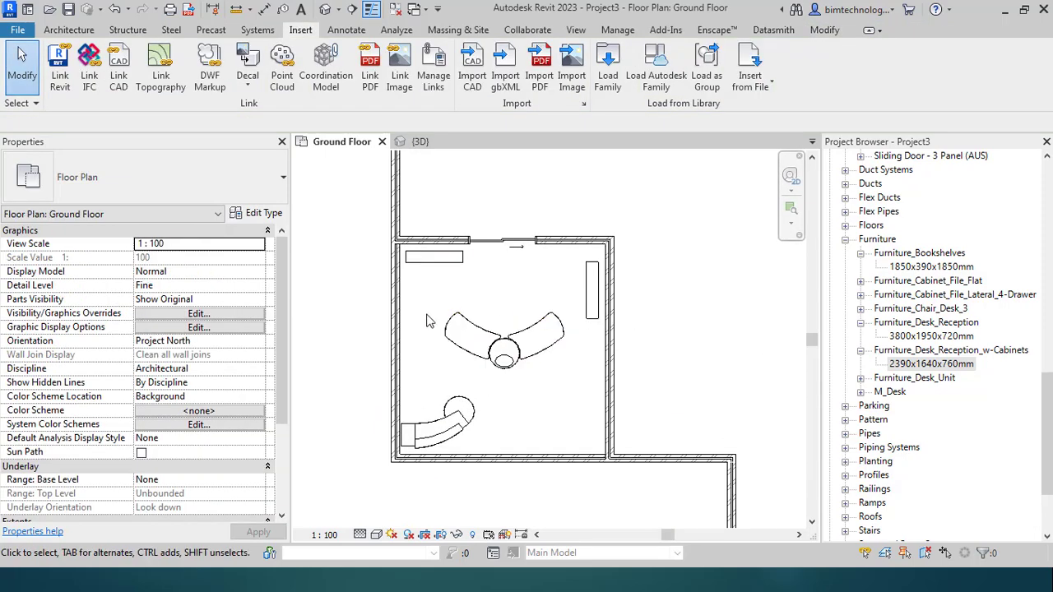
pyautogui.click(364, 536)
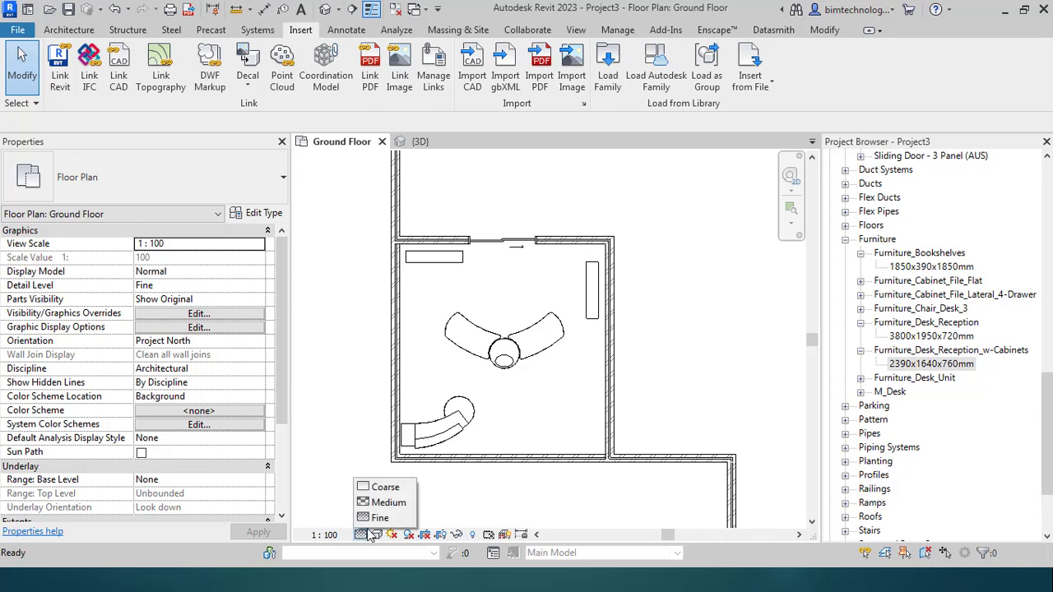
# - Set the plan's detail level to Fine so walls show hatching
pyautogui.click(360, 535)
pyautogui.click(360, 535)
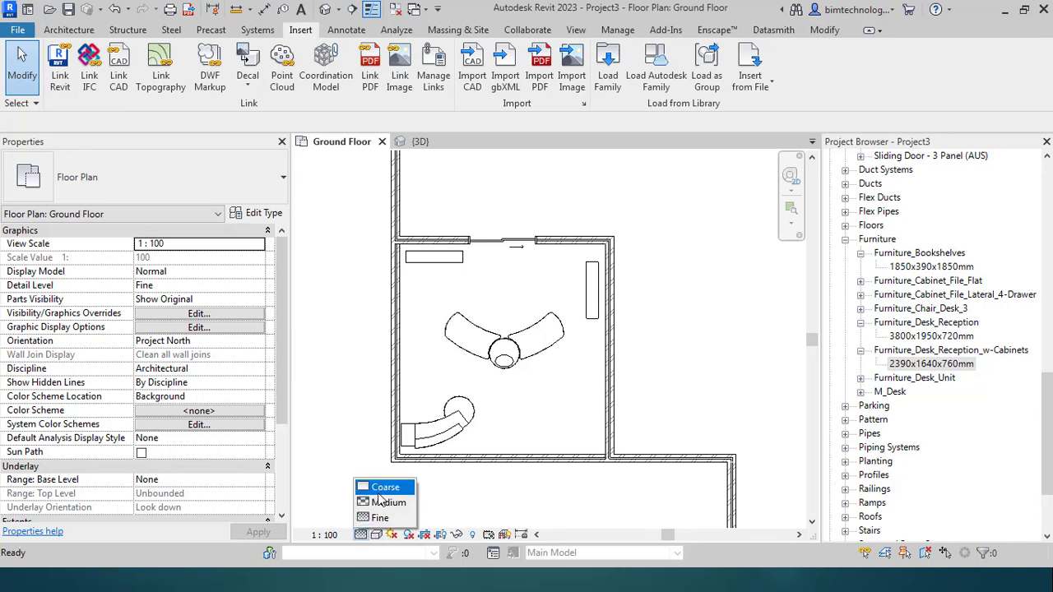
pyautogui.click(377, 489)
pyautogui.click(360, 534)
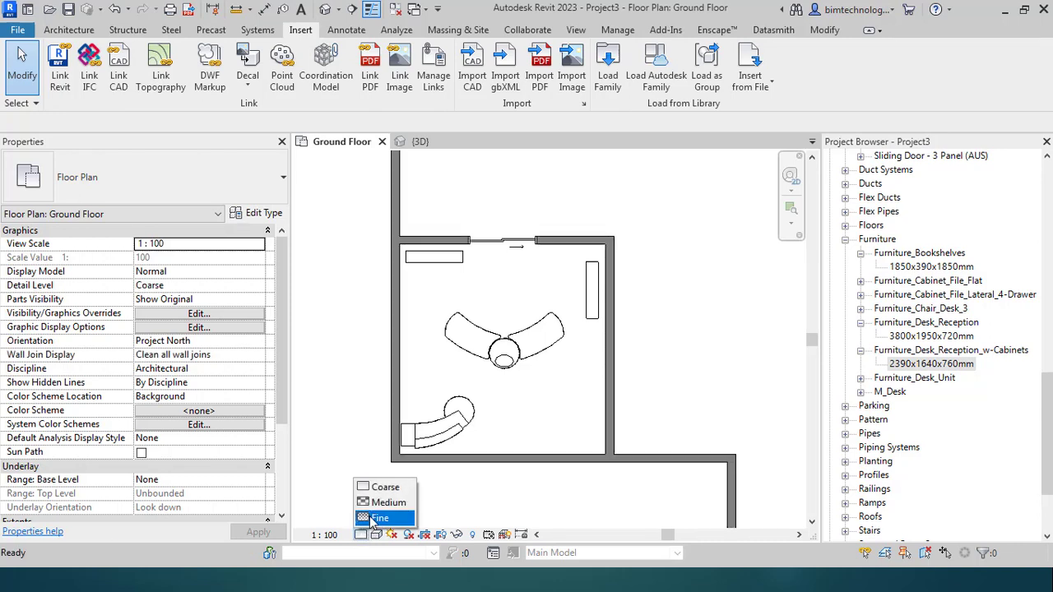
pyautogui.click(377, 510)
# - Open the default 3D view and hide the floor slab in that view
pyautogui.click(576, 29)
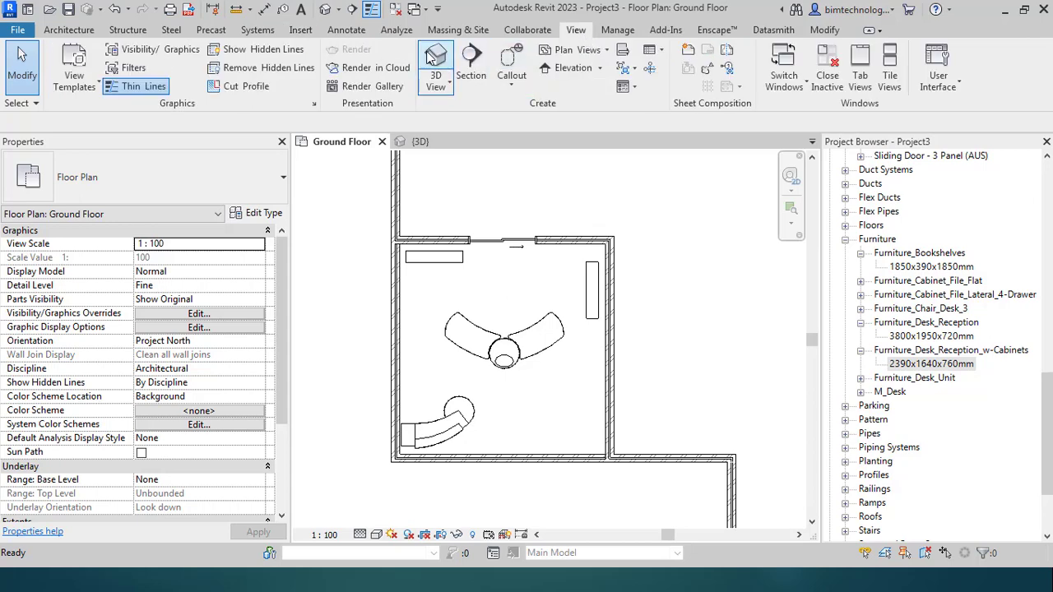
pyautogui.click(431, 57)
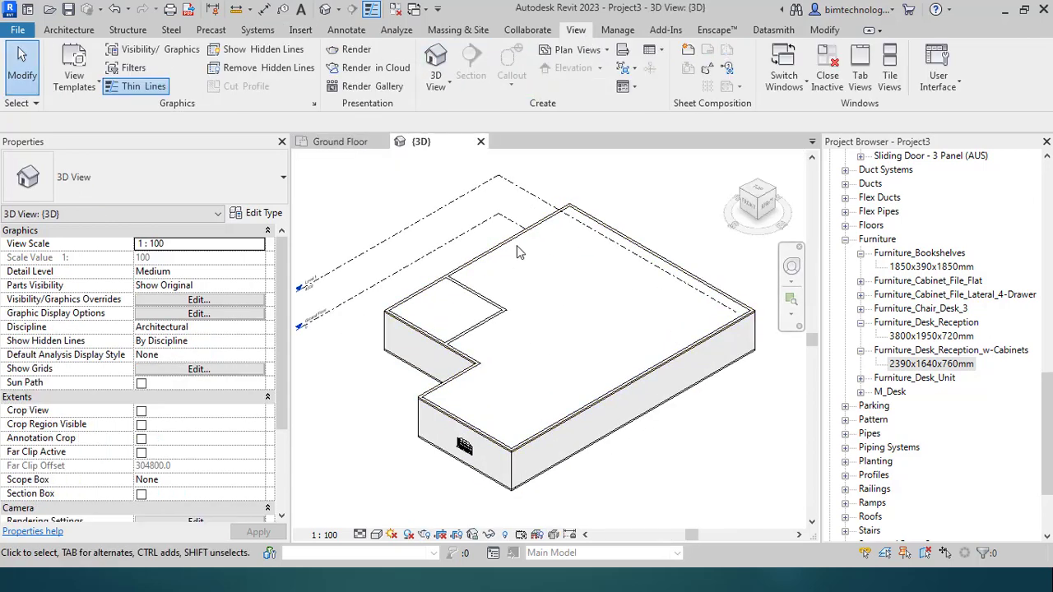
pyautogui.click(542, 264)
pyautogui.rightClick(543, 264)
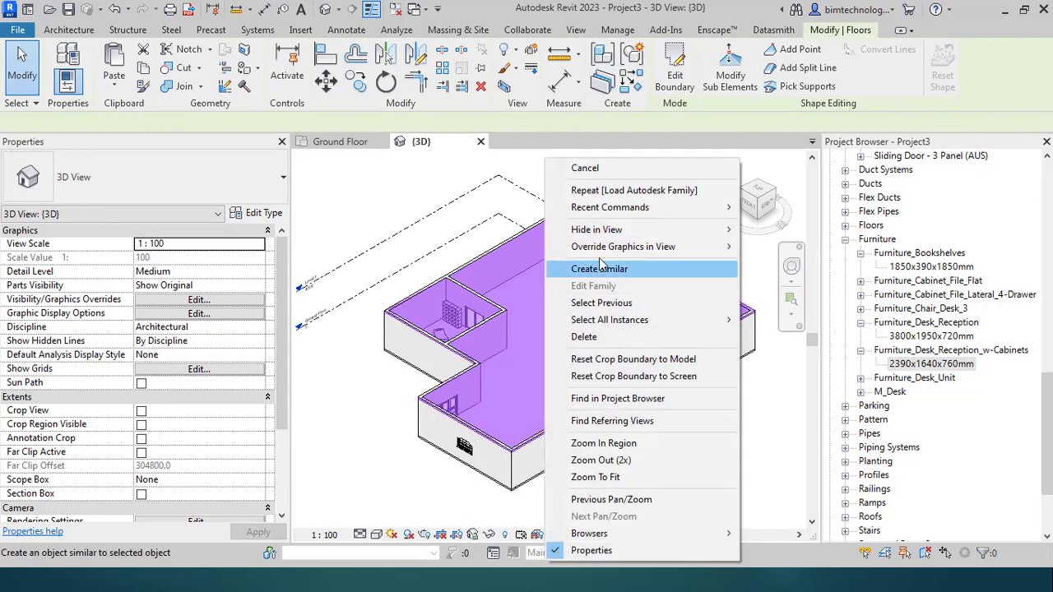
pyautogui.moveTo(609, 229)
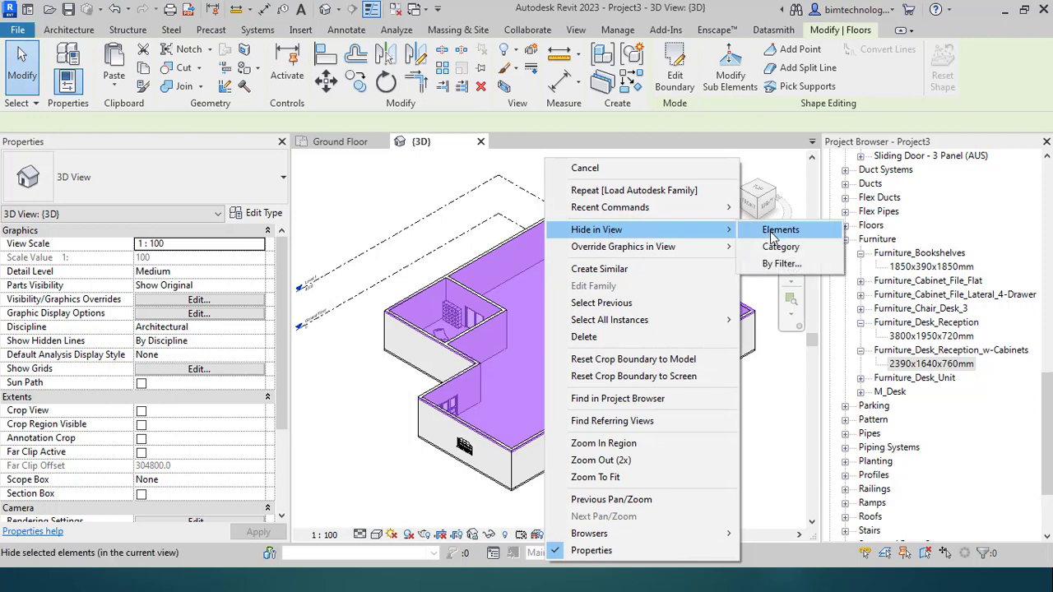
pyautogui.click(777, 230)
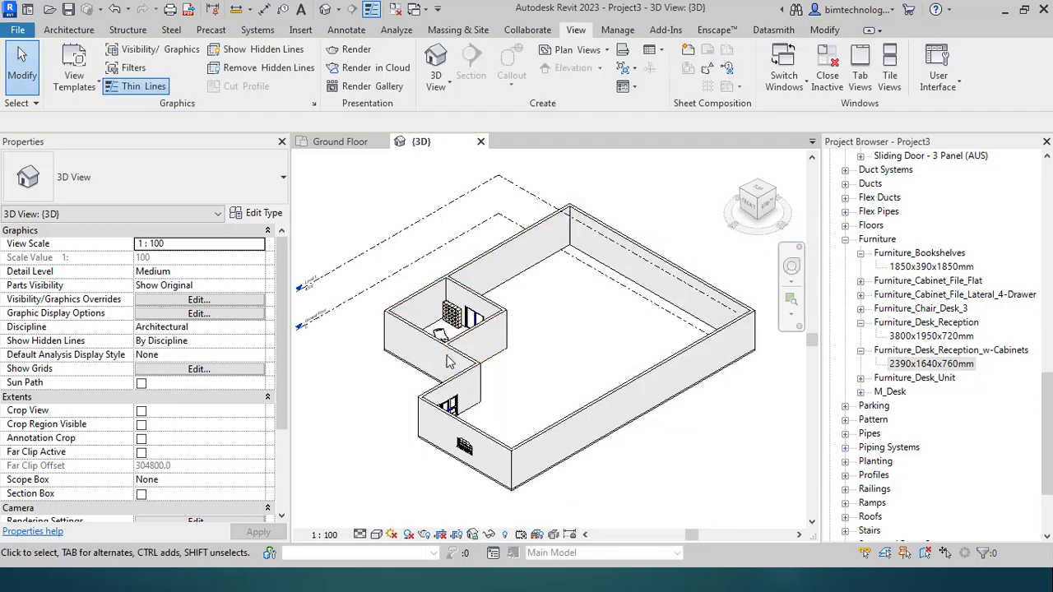
pyautogui.scroll(5, 446, 350)
pyautogui.moveTo(760, 203); pyautogui.dragTo(753, 230)
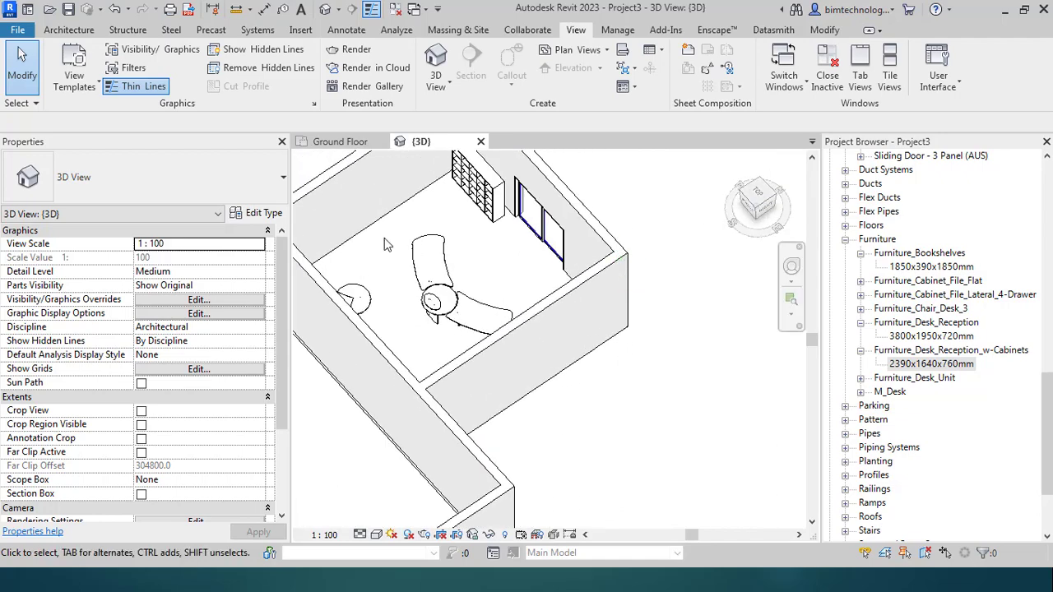
# - Switch the 3D view to the Shaded visual style and orbit around the reception room
pyautogui.scroll(3, 444, 354)
pyautogui.scroll(-2, 494, 345)
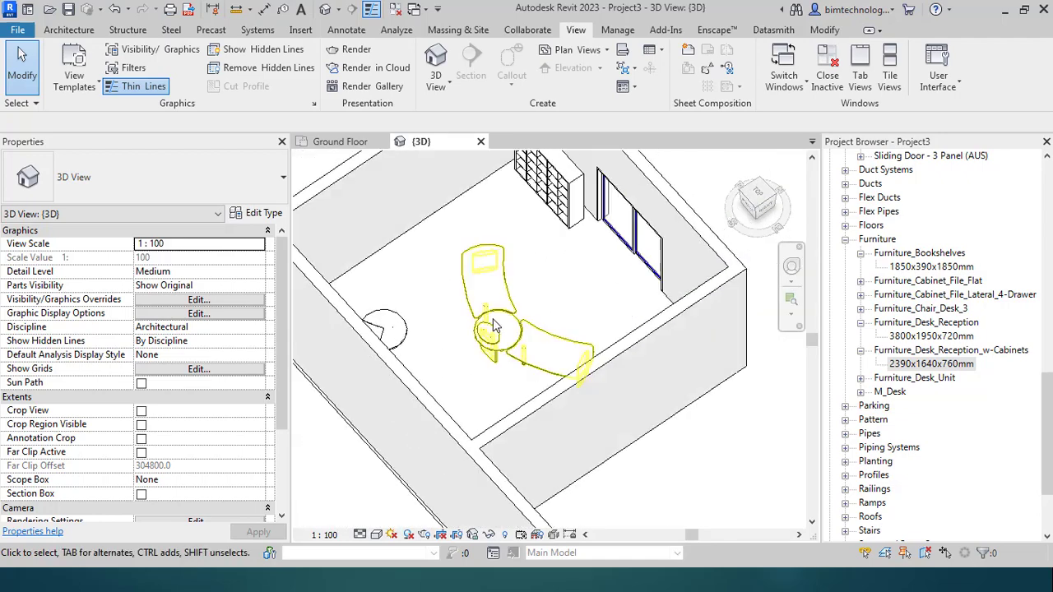
pyautogui.click(376, 535)
pyautogui.click(407, 416)
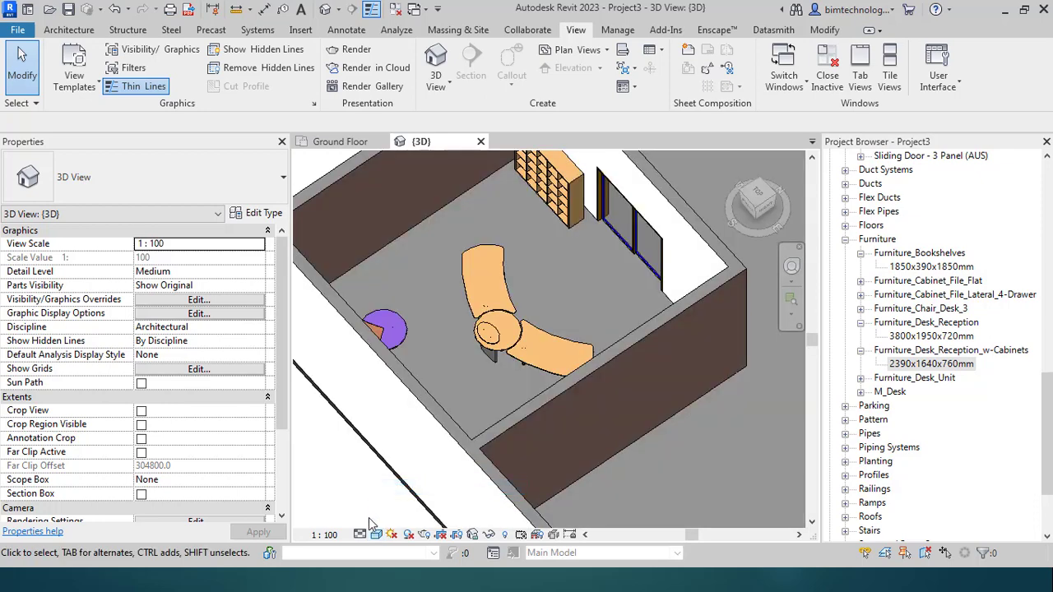
pyautogui.keyDown('shift'); pyautogui.moveTo(461, 461); pyautogui.dragTo(625, 296, button='middle'); pyautogui.keyUp('shift')
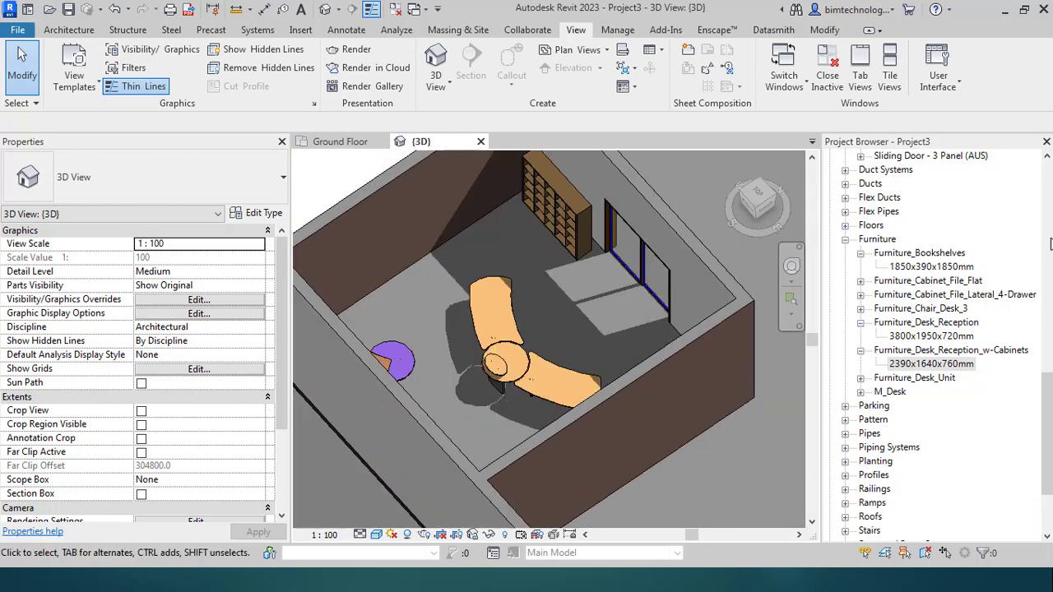
pyautogui.scroll(8, 927, 237)
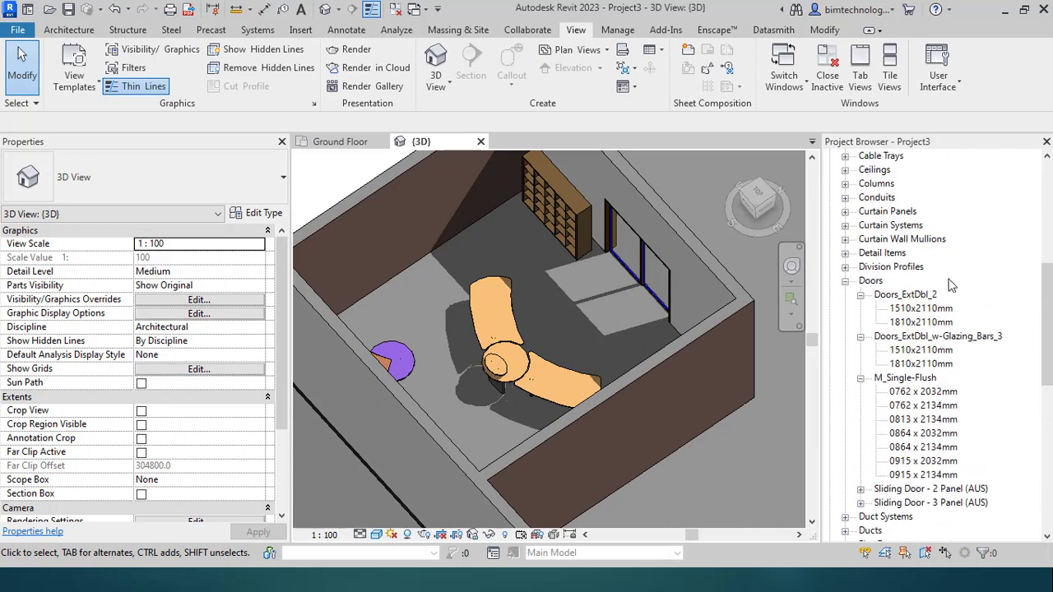
# - On the Ground Floor plan, place a Furniture_Chair_Desk_3 Chair-Task beside the central reception desk
pyautogui.scroll(8, 942, 209)
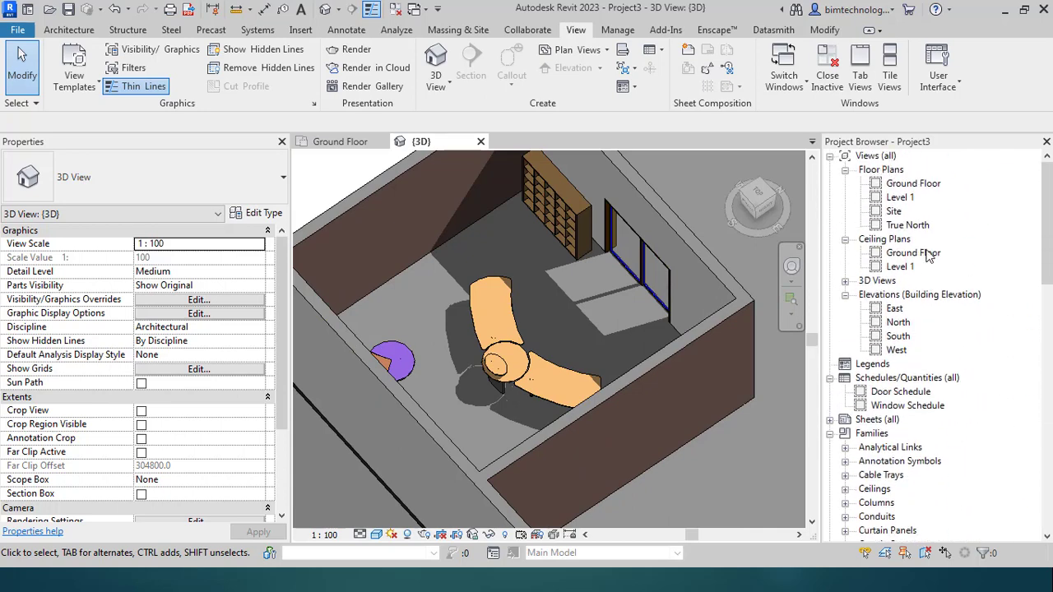
pyautogui.doubleClick(915, 184)
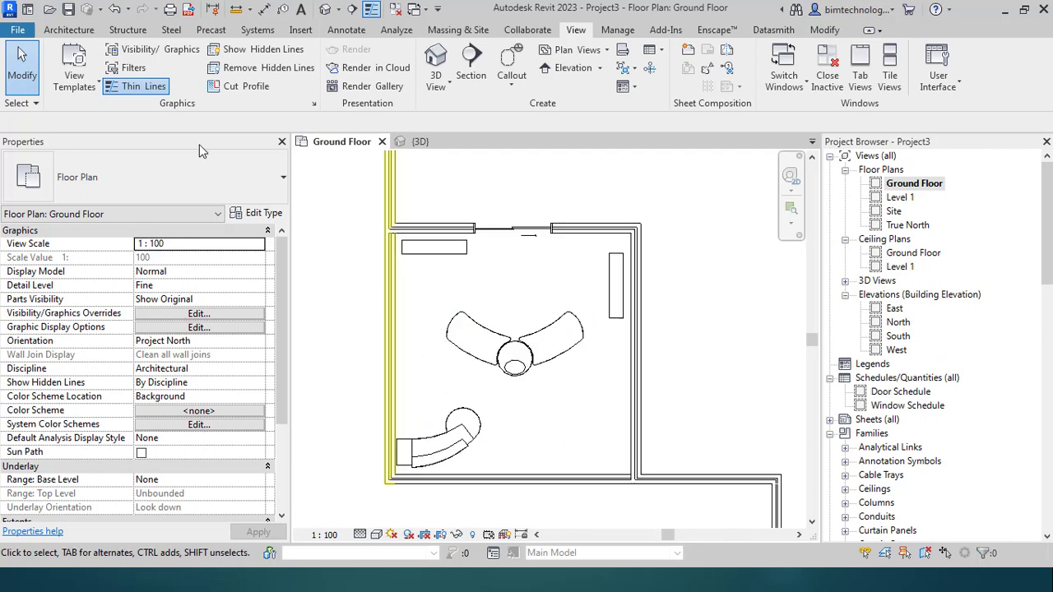
pyautogui.scroll(1, 593, 349)
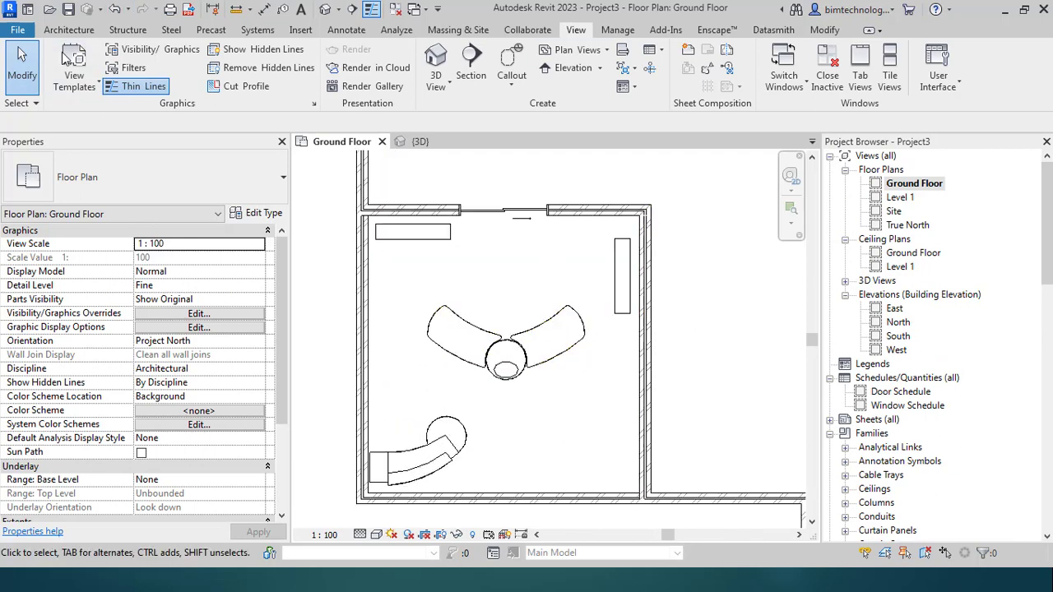
pyautogui.click(68, 29)
pyautogui.click(176, 82)
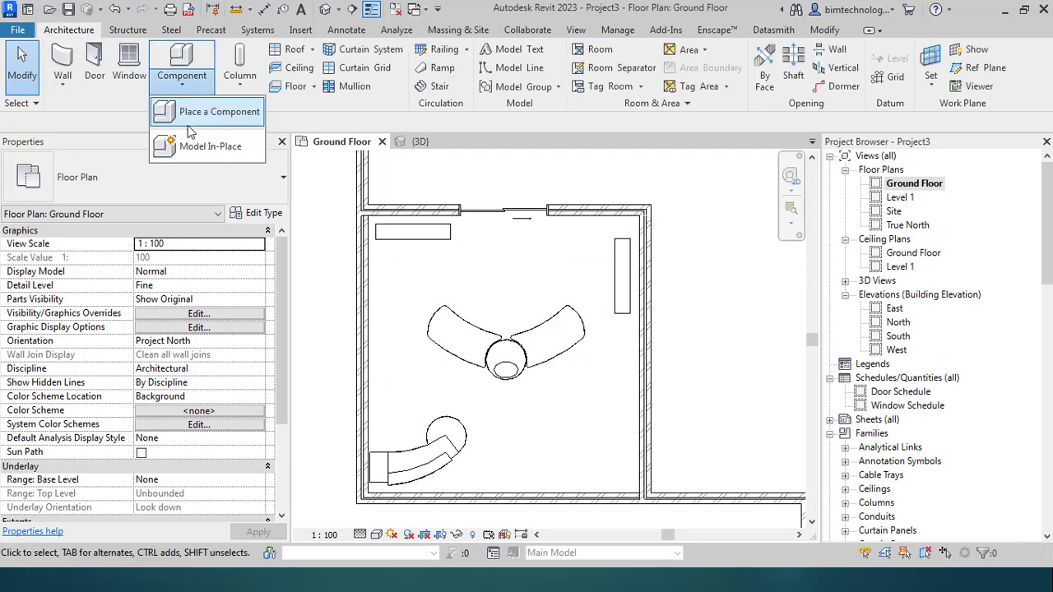
pyautogui.click(199, 115)
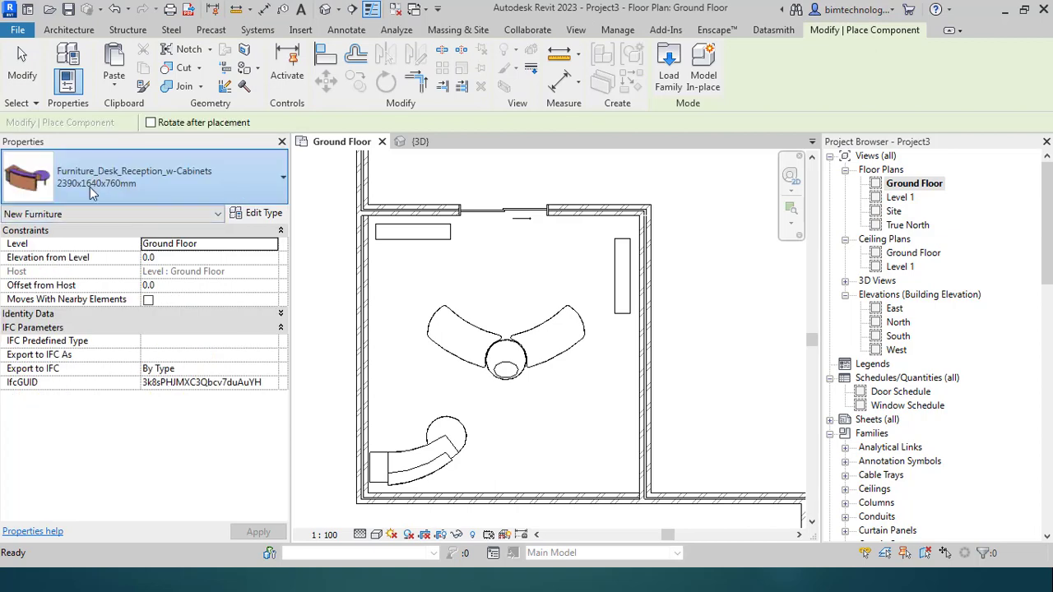
pyautogui.click(93, 193)
pyautogui.scroll(5, 57, 305)
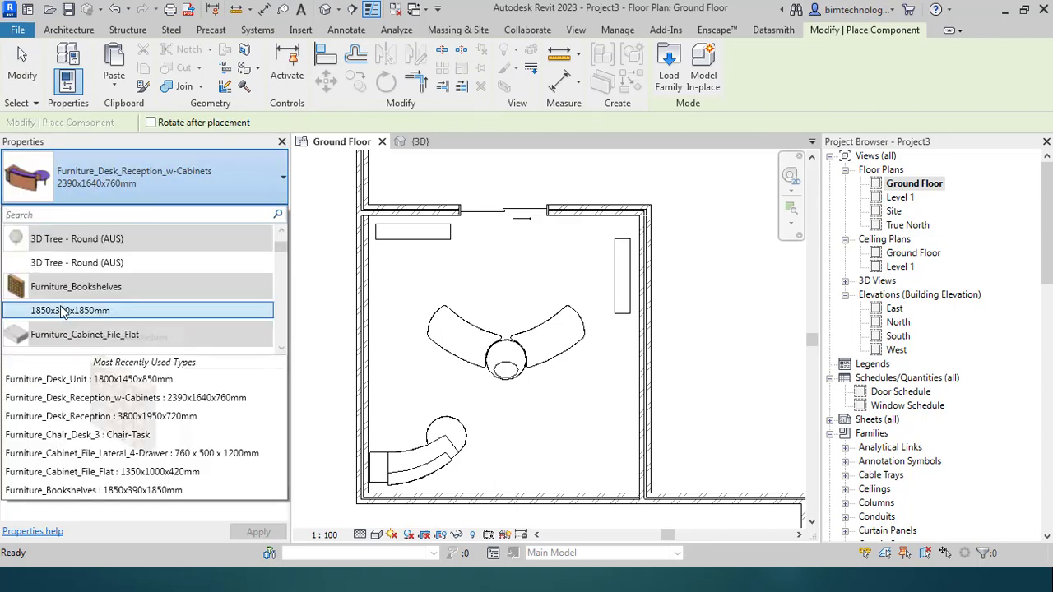
pyautogui.scroll(-5, 60, 305)
pyautogui.scroll(1, 59, 305)
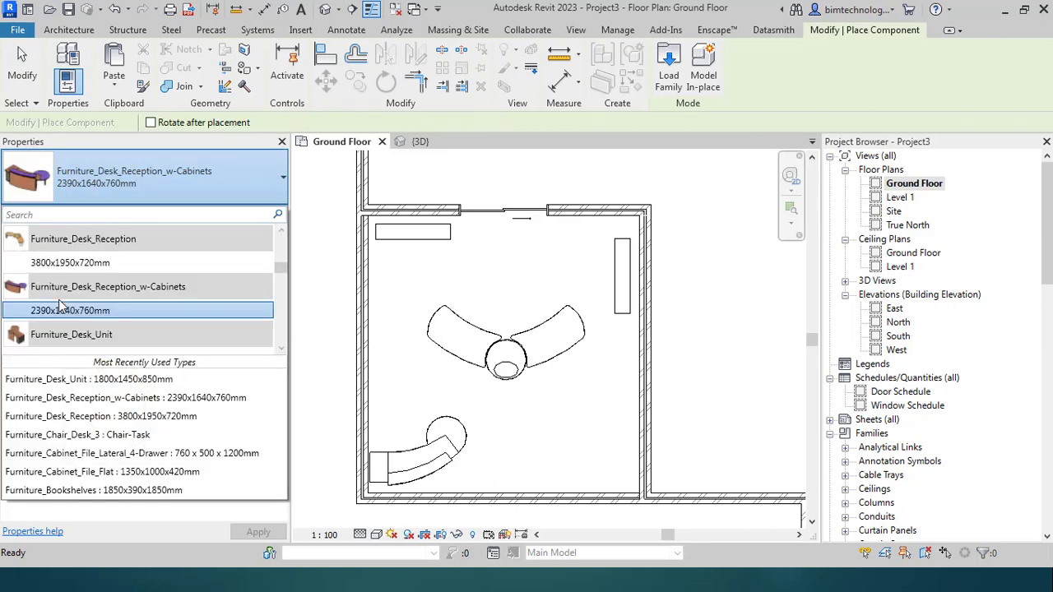
pyautogui.scroll(1, 66, 304)
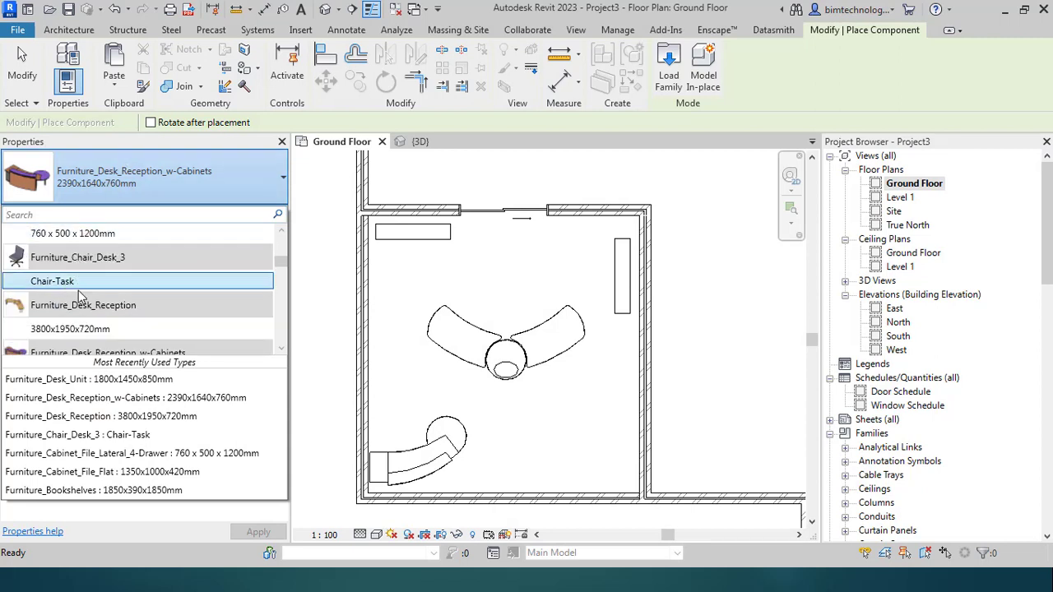
pyautogui.click(80, 281)
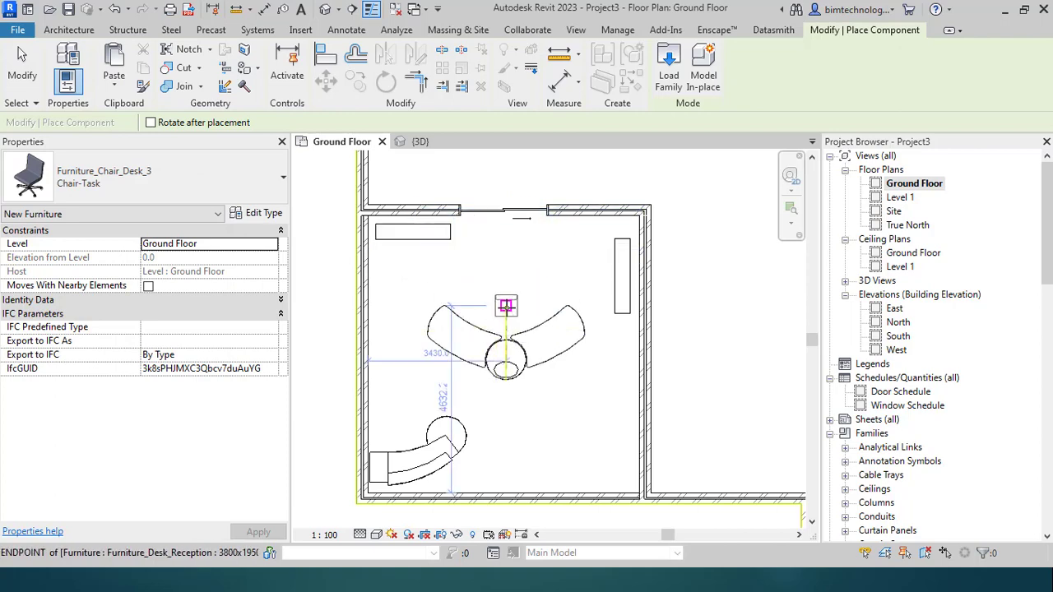
pyautogui.click(506, 306)
pyautogui.click(419, 142)
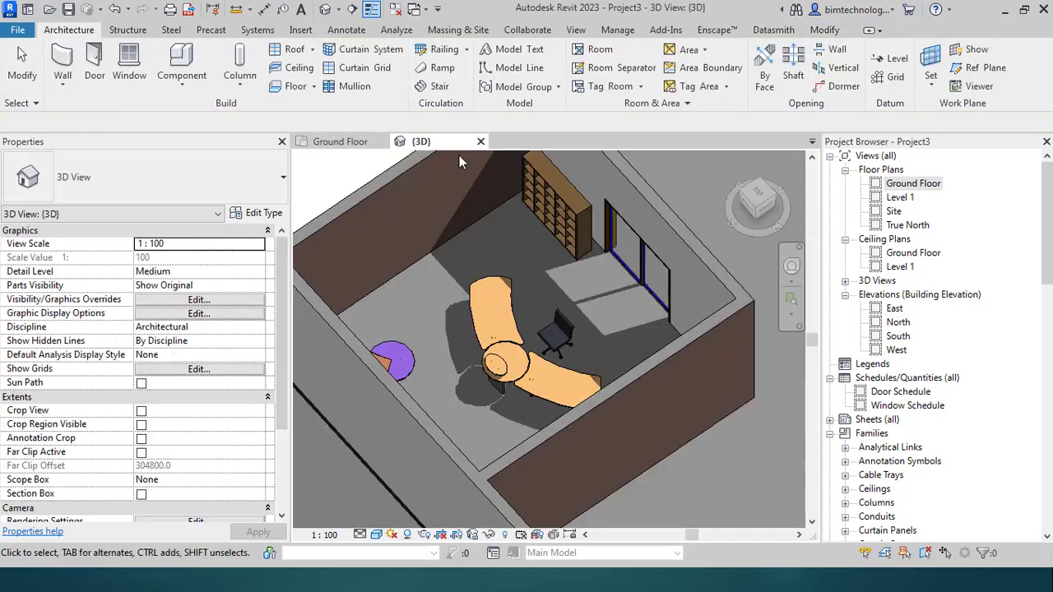
pyautogui.scroll(3, 541, 420)
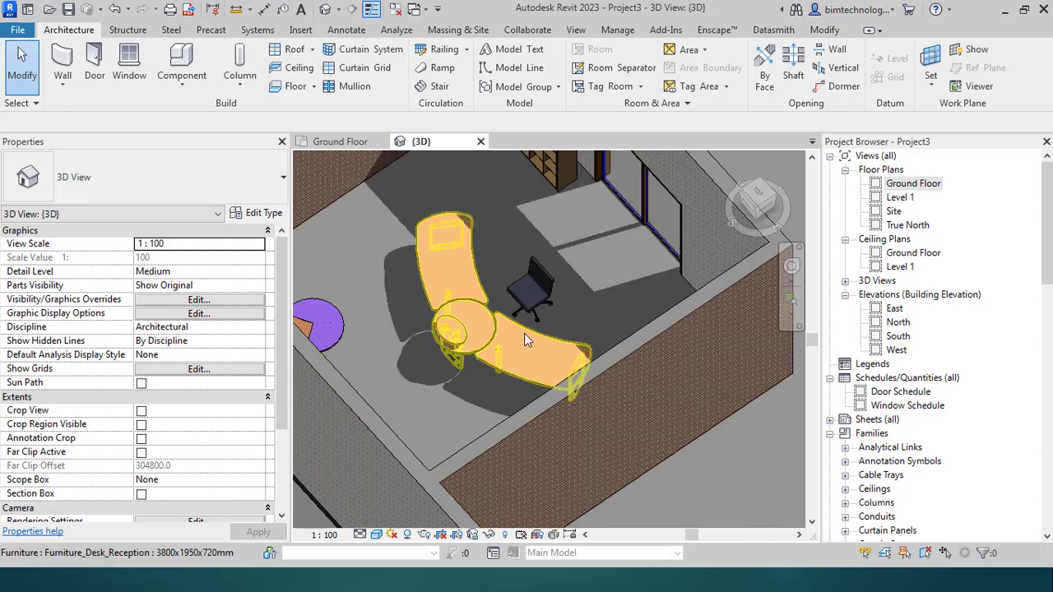
pyautogui.click(539, 313)
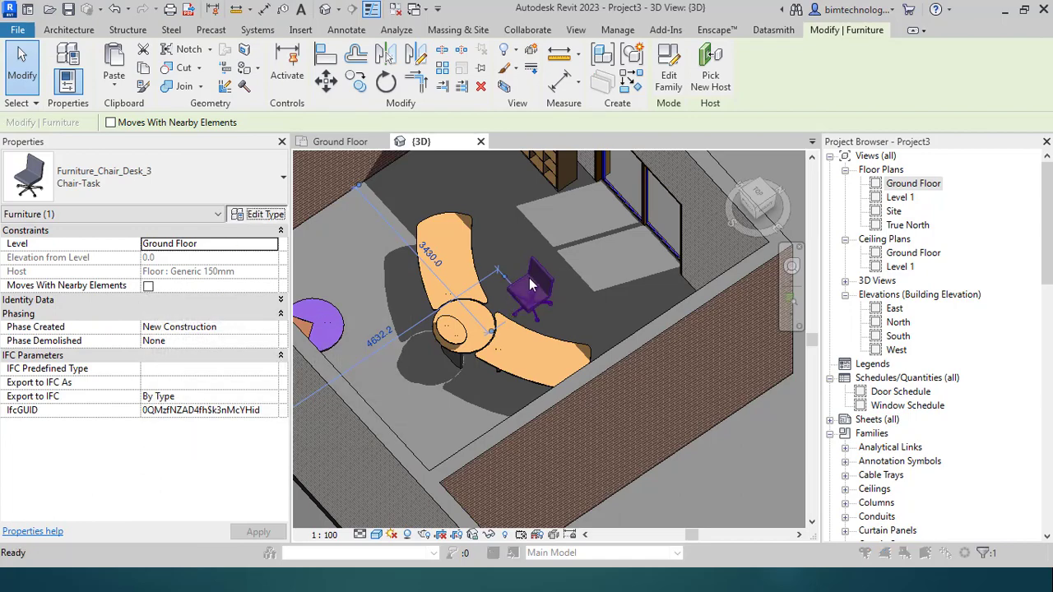
pyautogui.click(256, 214)
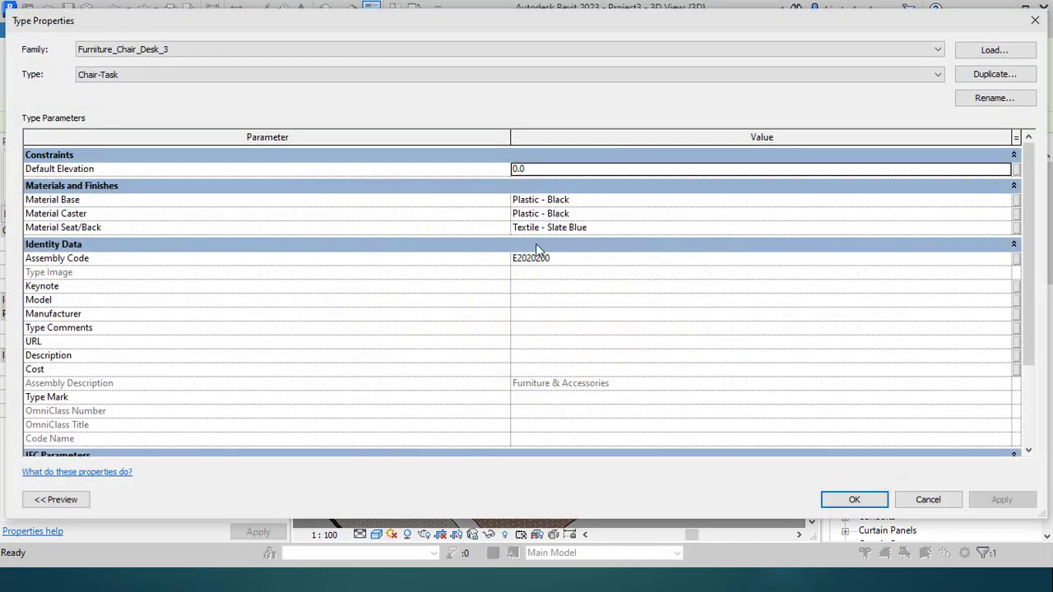
pyautogui.click(1030, 29)
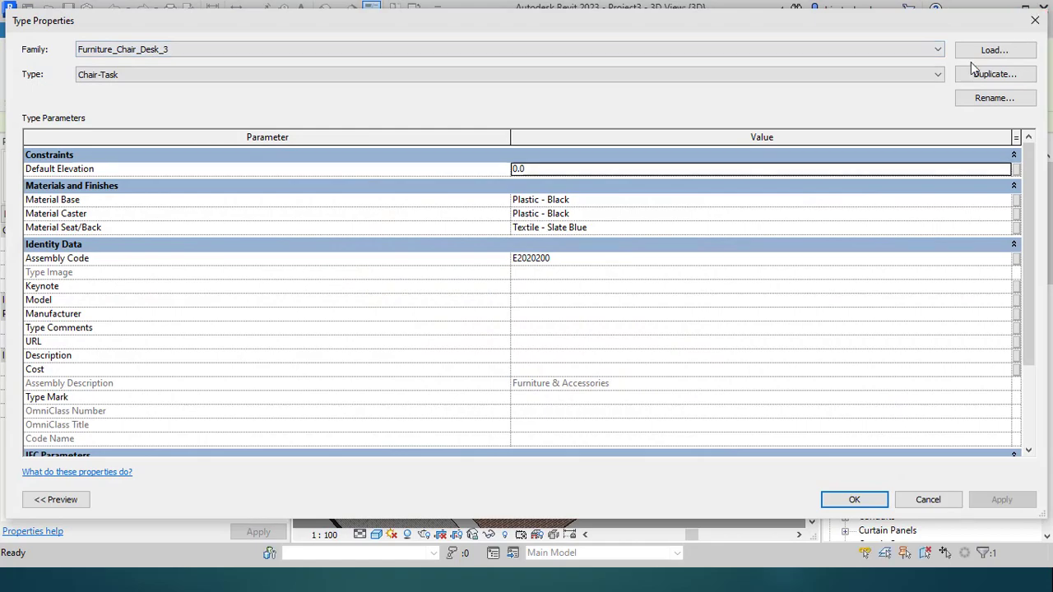
pyautogui.click(536, 346)
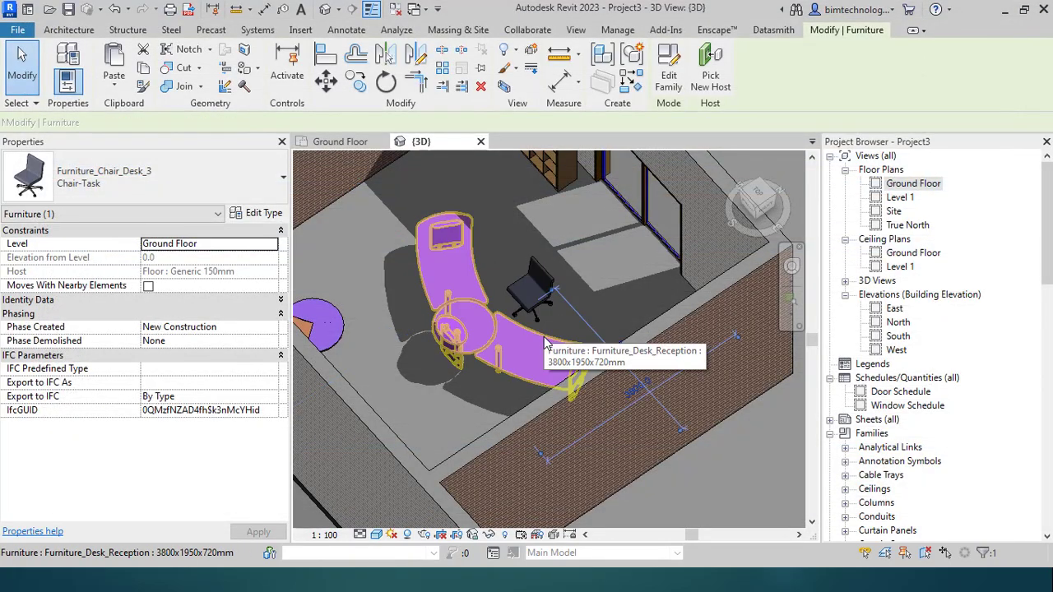
pyautogui.click(261, 214)
pyautogui.scroll(-3, 526, 366)
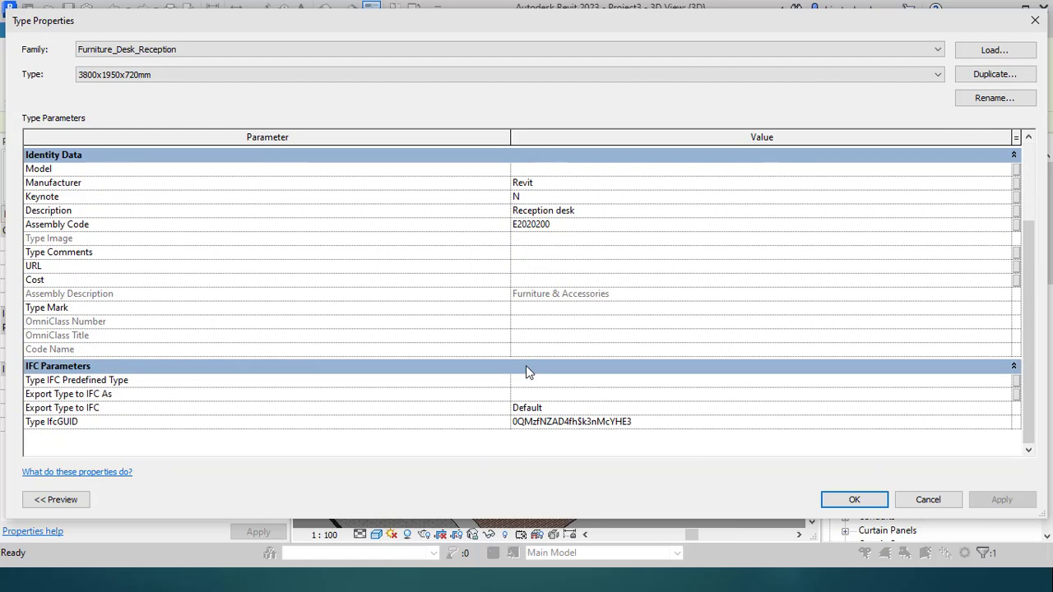
pyautogui.scroll(3, 525, 366)
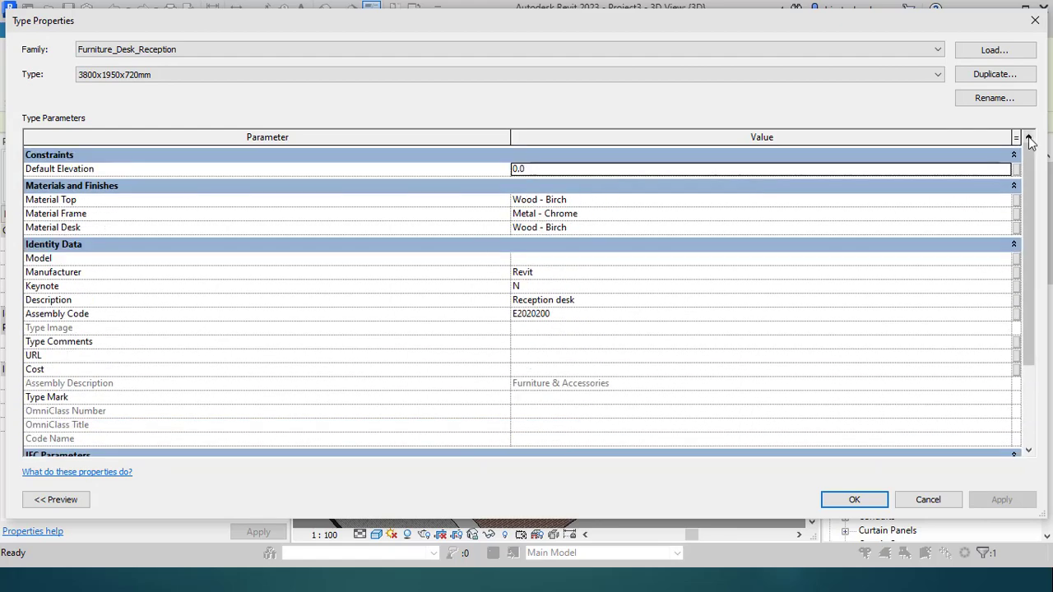
pyautogui.click(1034, 19)
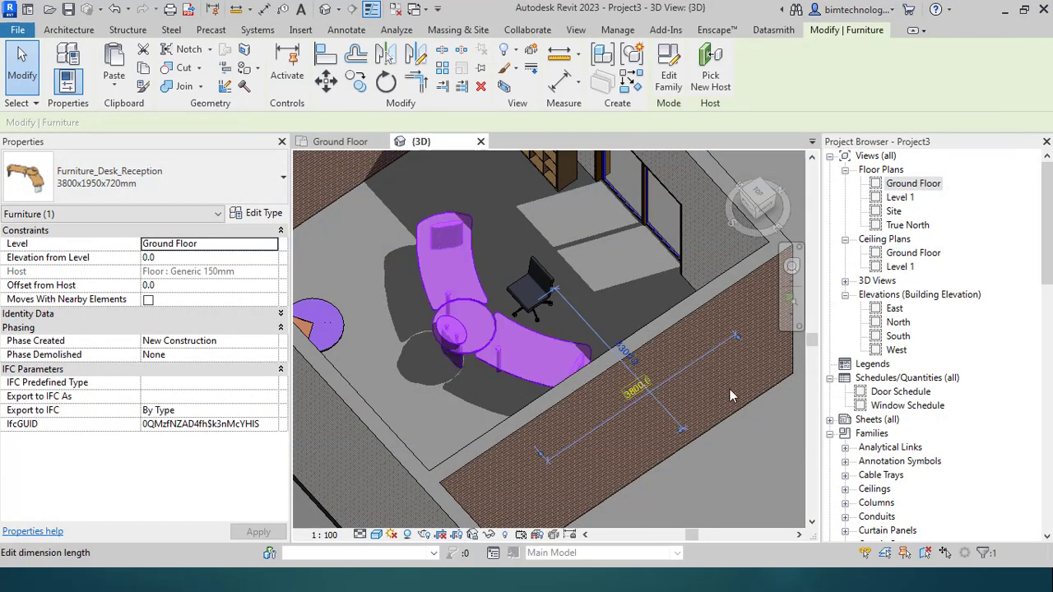
pyautogui.scroll(-3, 729, 389)
pyautogui.scroll(2, 729, 389)
# - Draw Double brick - 270 walls: 5300 horizontally from the left wall, then up to the top wall
pyautogui.doubleClick(914, 184)
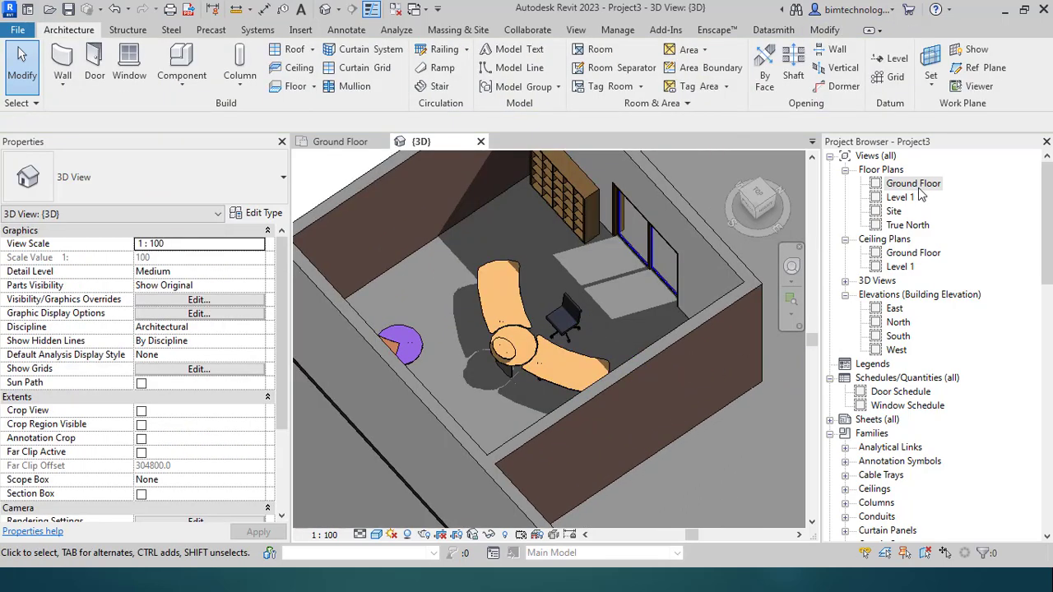
pyautogui.scroll(-3, 461, 417)
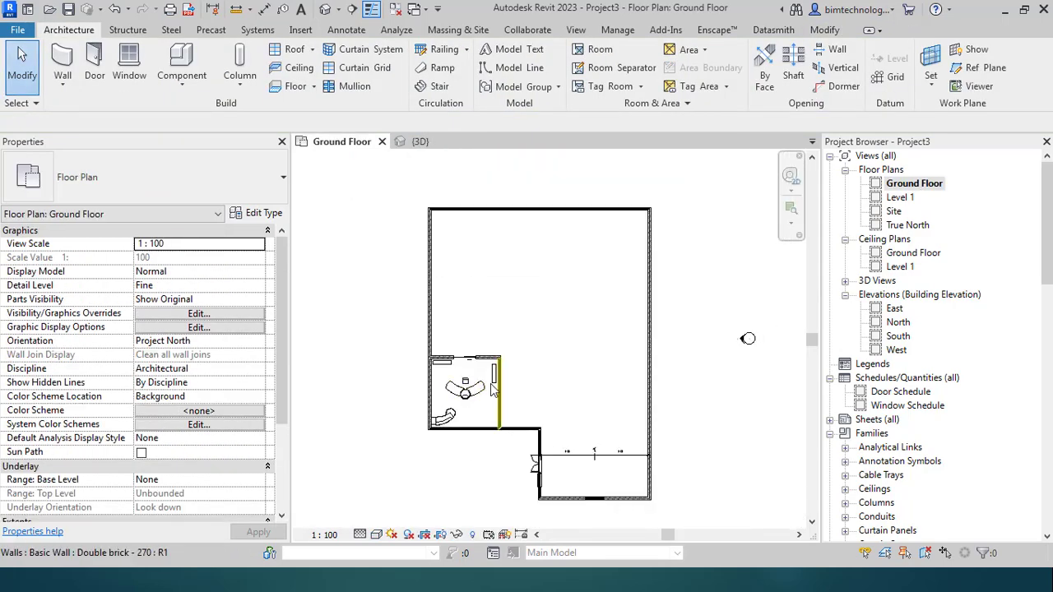
pyautogui.scroll(4, 575, 206)
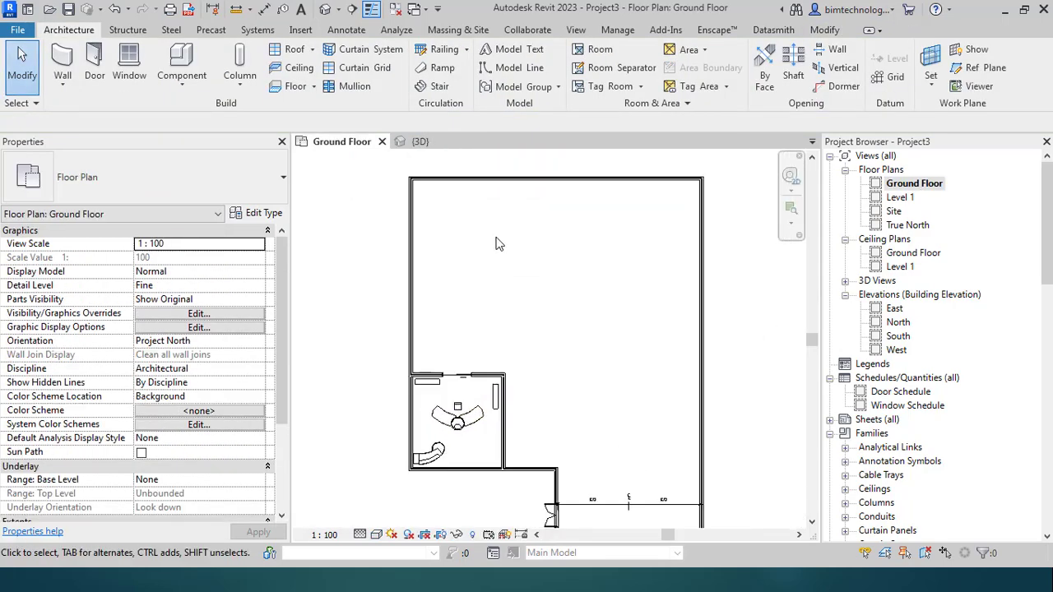
pyautogui.click(63, 87)
pyautogui.click(86, 107)
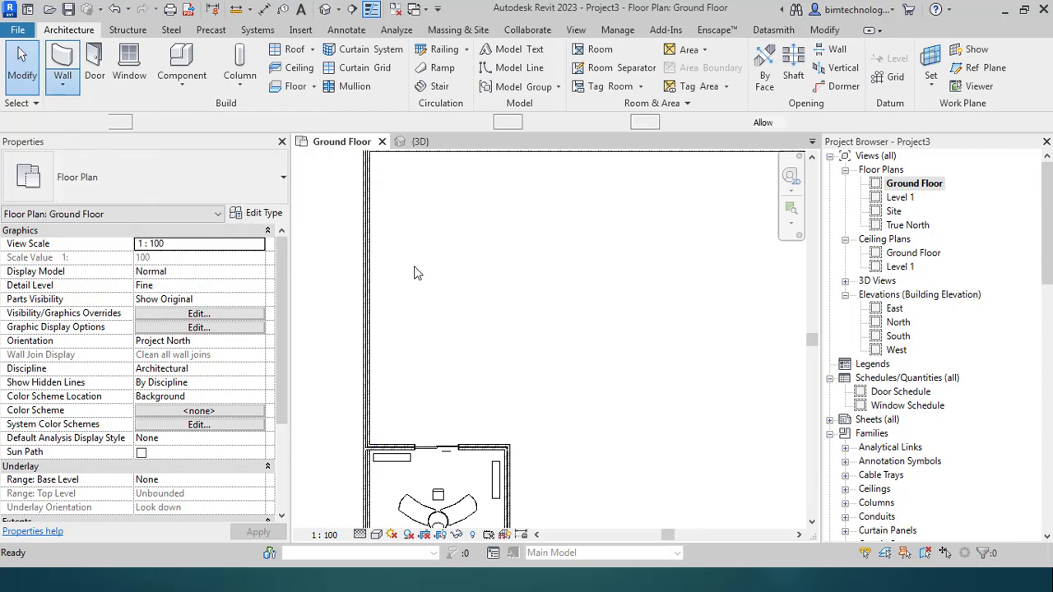
pyautogui.click(369, 284)
pyautogui.scroll(-2, 469, 306)
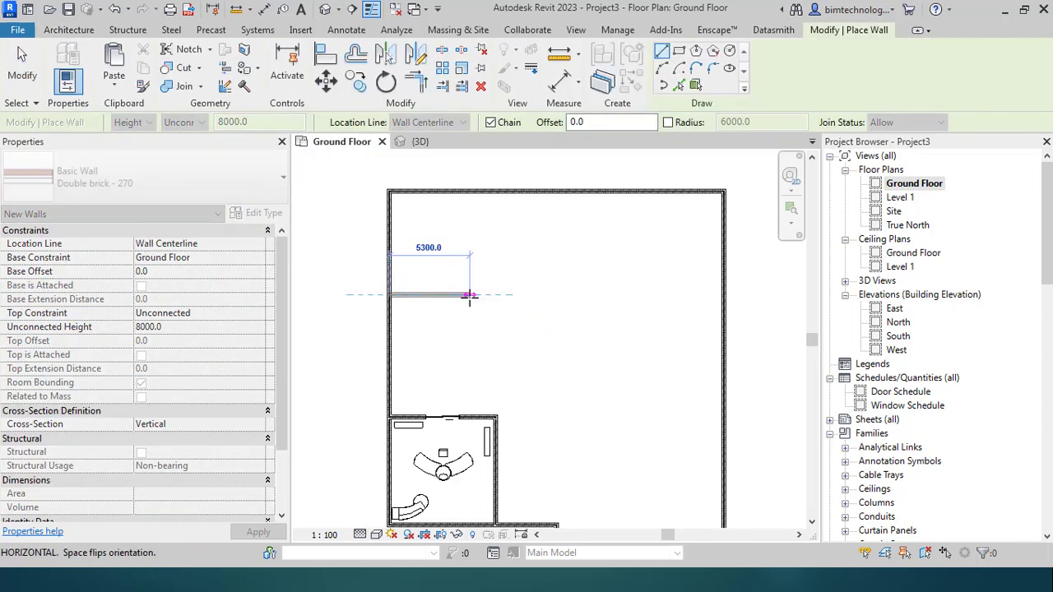
pyautogui.click(469, 294)
pyautogui.click(470, 192)
pyautogui.press('Escape')
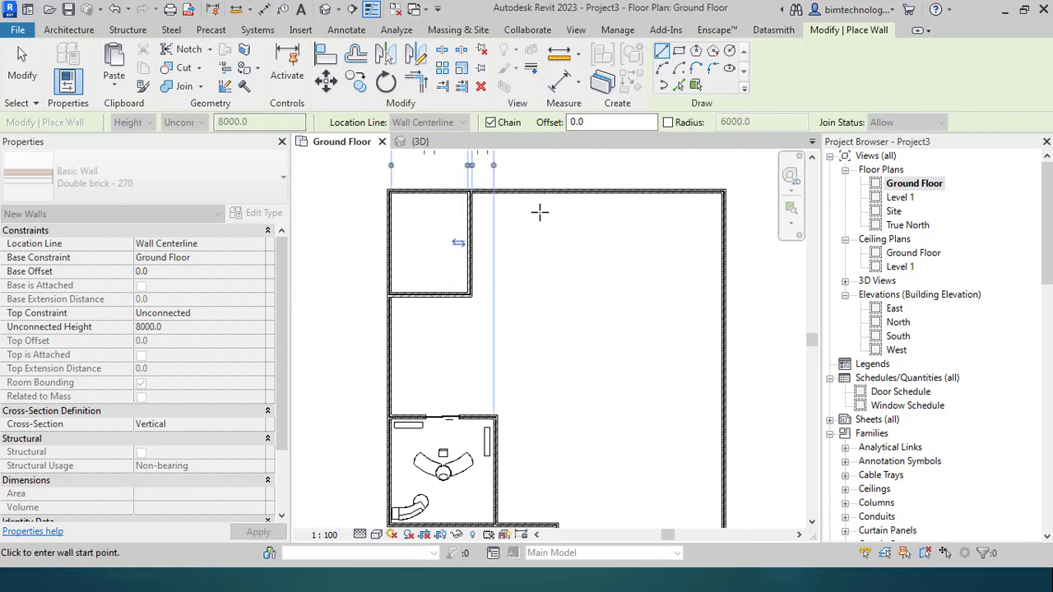
pyautogui.scroll(1, 500, 216)
pyautogui.press('Escape')
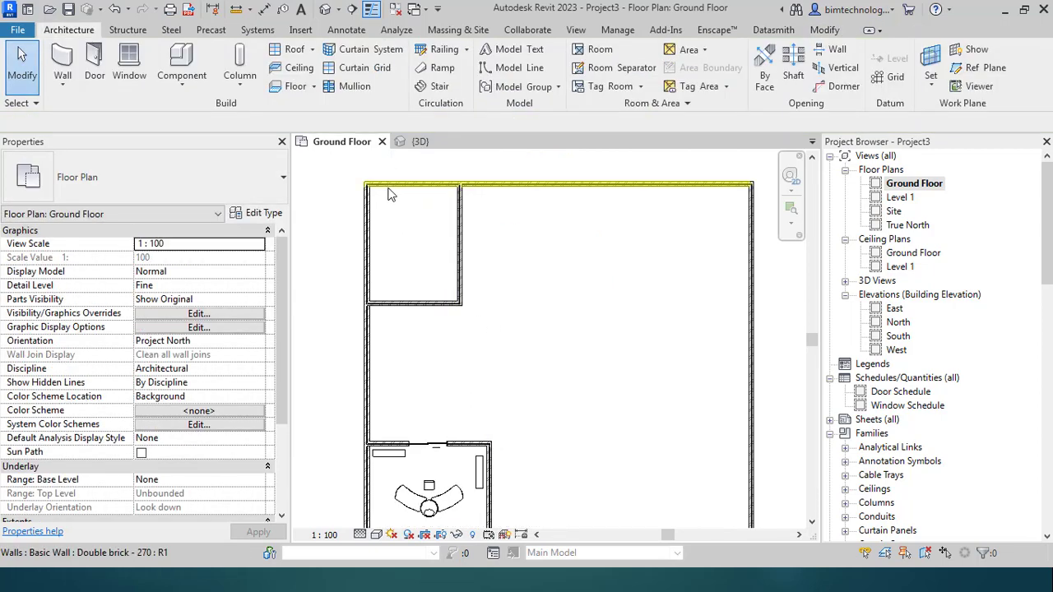
pyautogui.click(582, 31)
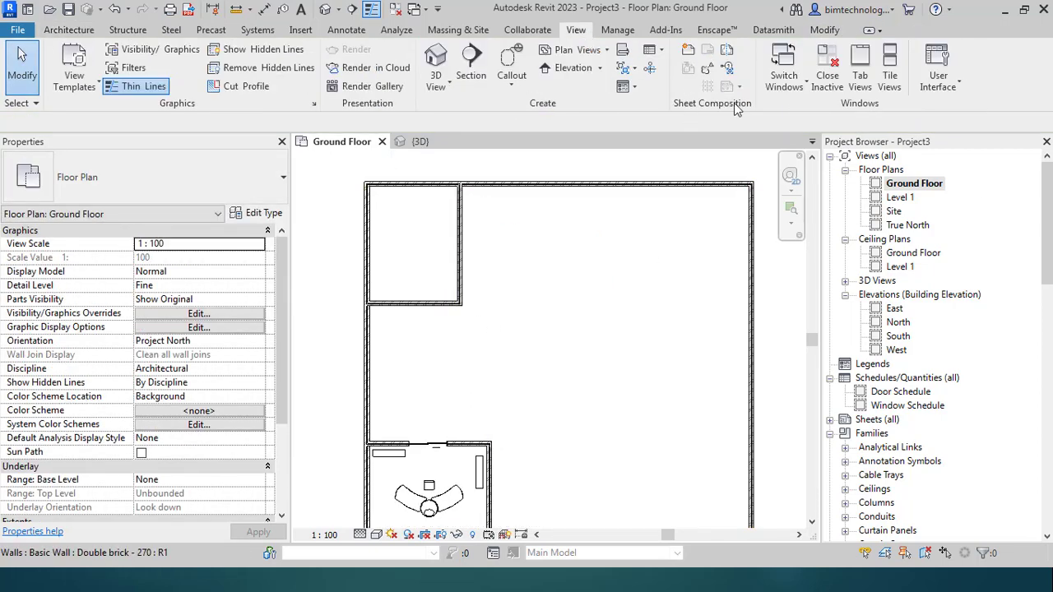
# - Start Load Family and move up from the Doors folder to the family library
pyautogui.click(302, 30)
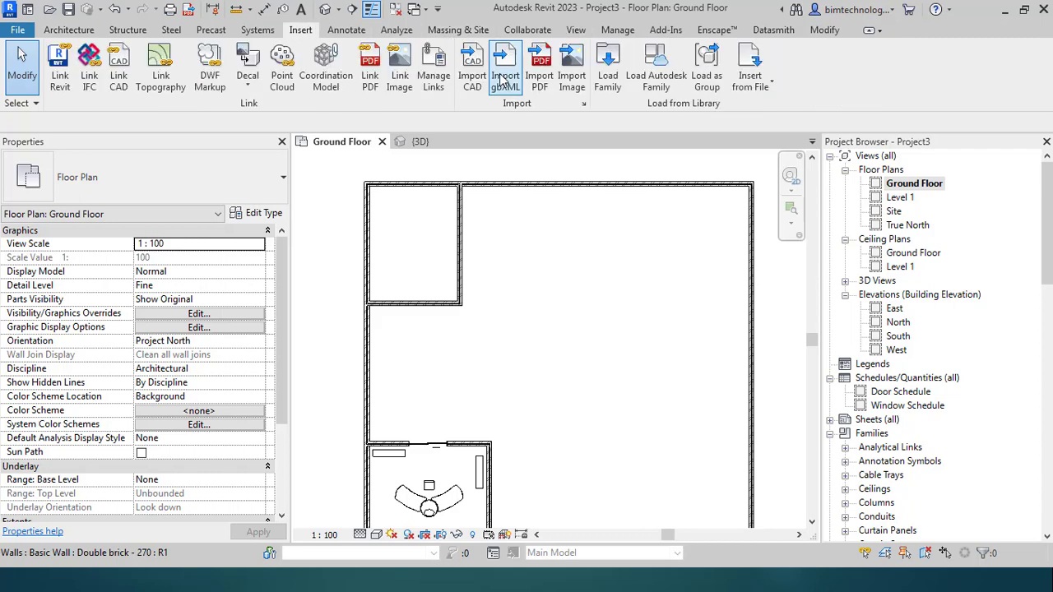
pyautogui.click(607, 70)
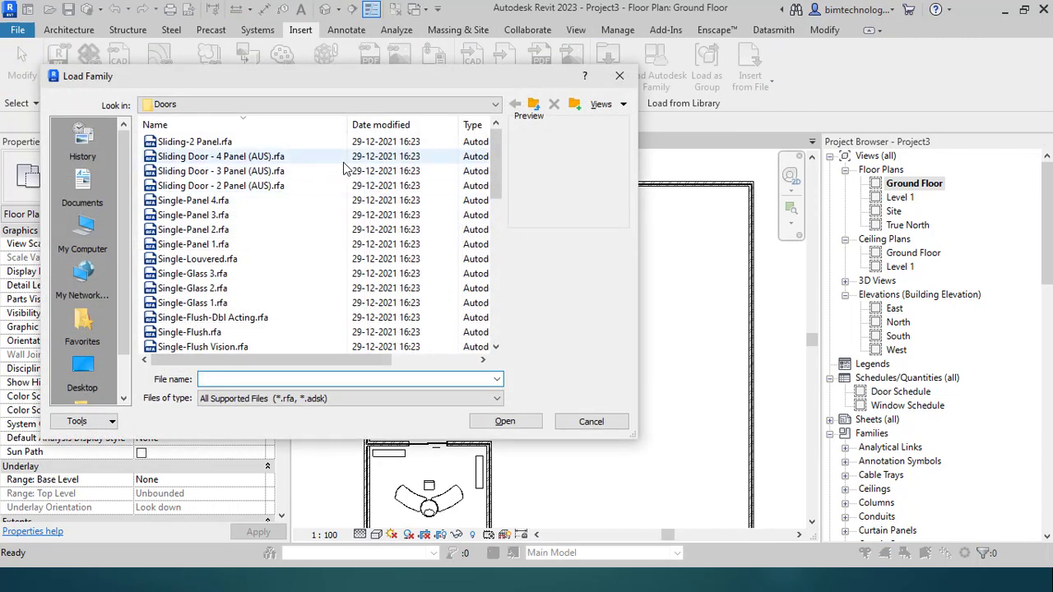
pyautogui.click(533, 104)
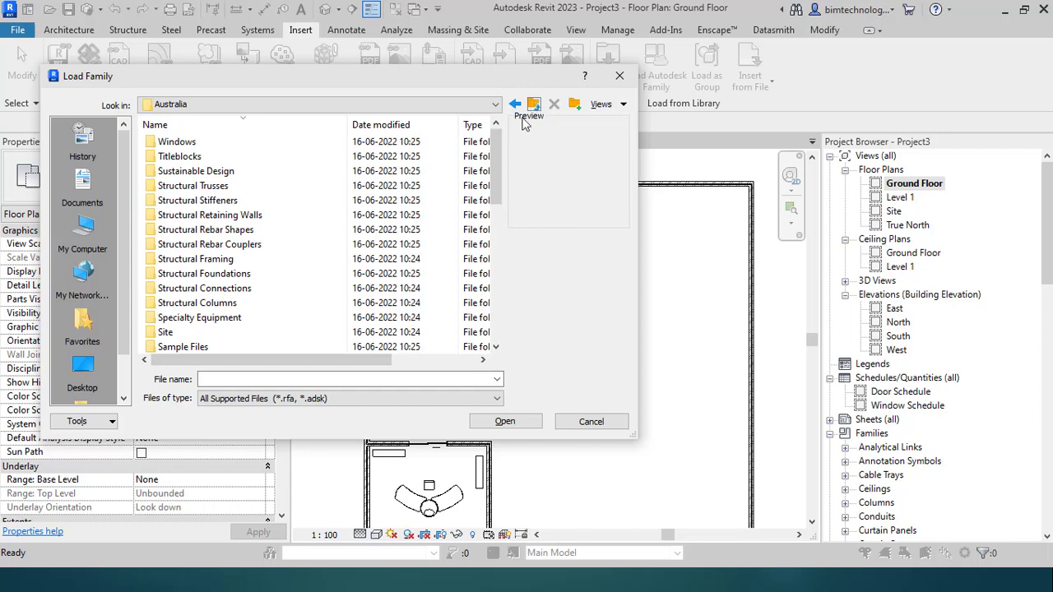
pyautogui.scroll(-4, 177, 235)
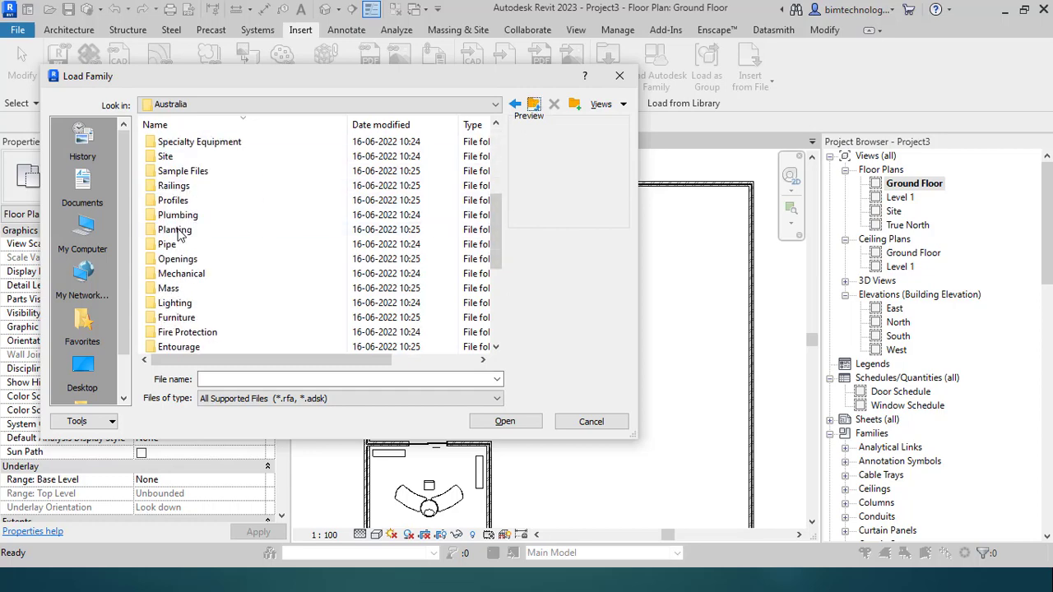
pyautogui.scroll(-2, 177, 234)
pyautogui.scroll(-3, 177, 238)
pyautogui.scroll(3, 179, 249)
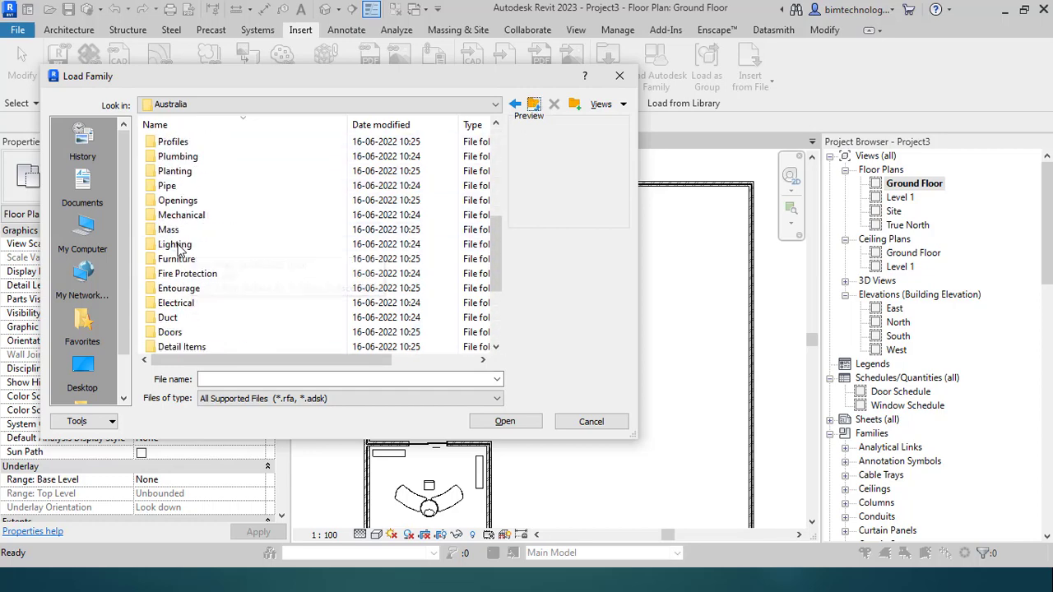
pyautogui.scroll(-2, 164, 321)
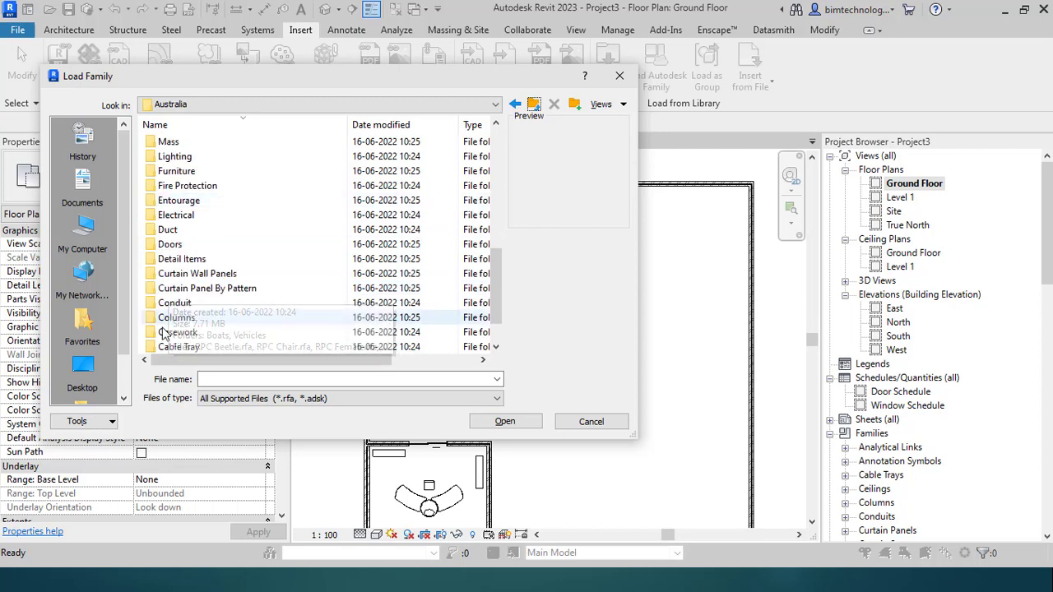
pyautogui.scroll(-1, 164, 321)
pyautogui.scroll(2, 163, 288)
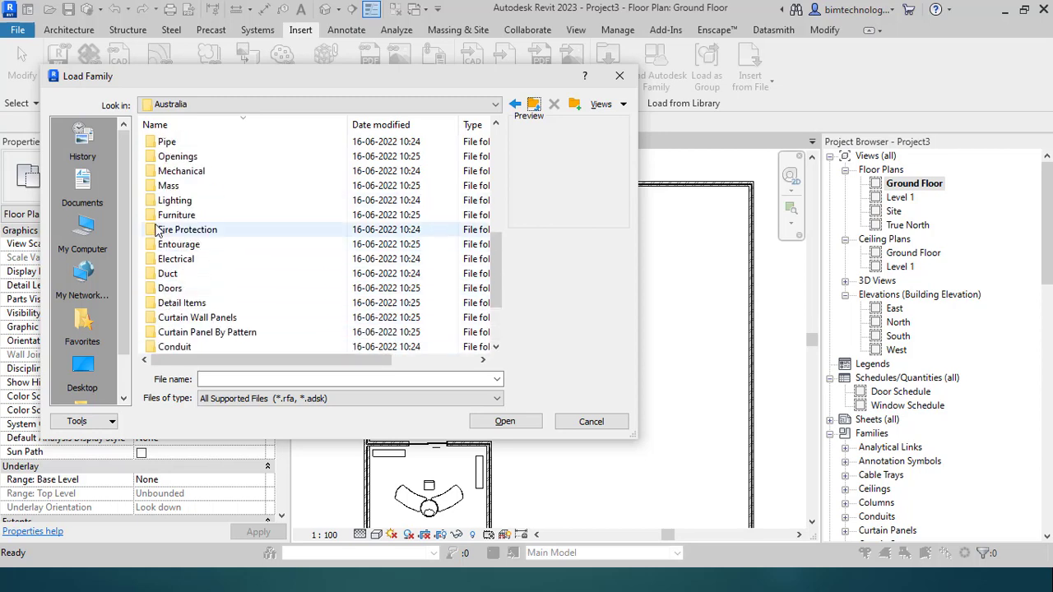
pyautogui.scroll(1, 168, 213)
# - Load Toilet-Commercial-Wall-3D.rfa from Plumbing > Architectural > Fixtures > Water Closets
pyautogui.doubleClick(182, 158)
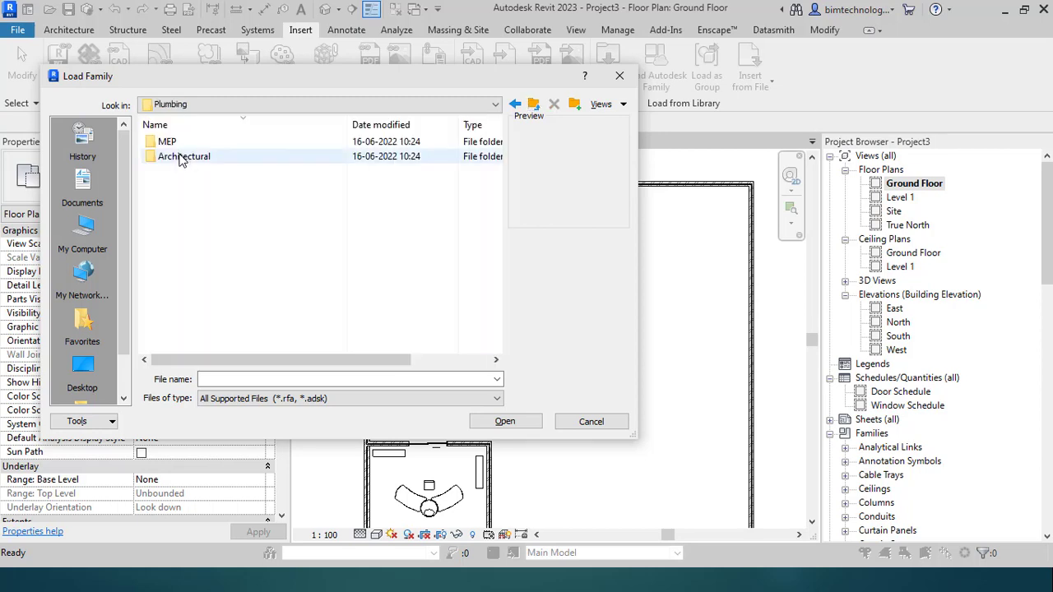
pyautogui.doubleClick(182, 158)
pyautogui.doubleClick(177, 143)
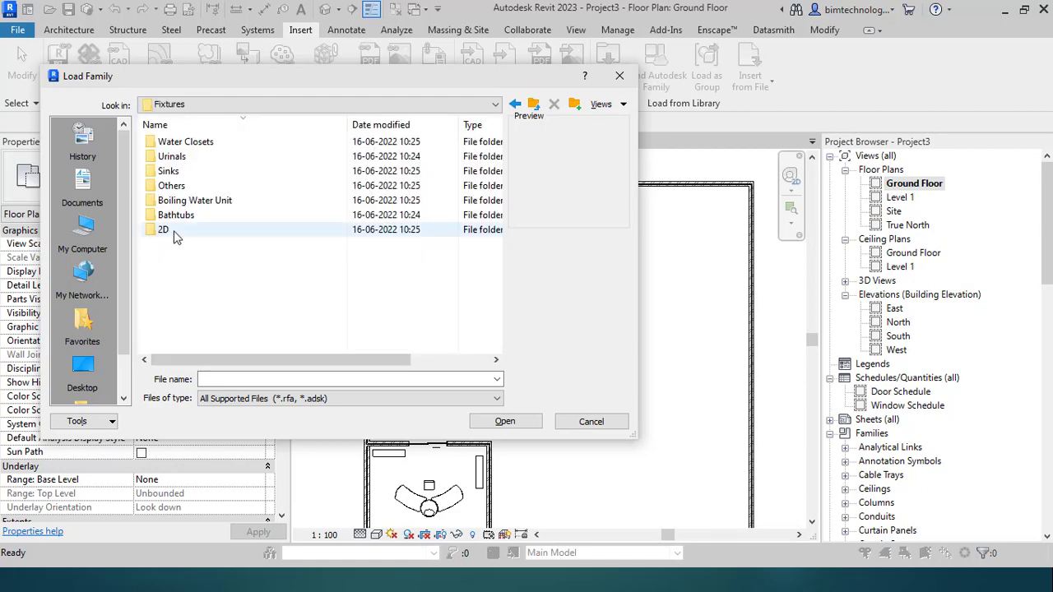
pyautogui.doubleClick(175, 142)
pyautogui.click(188, 157)
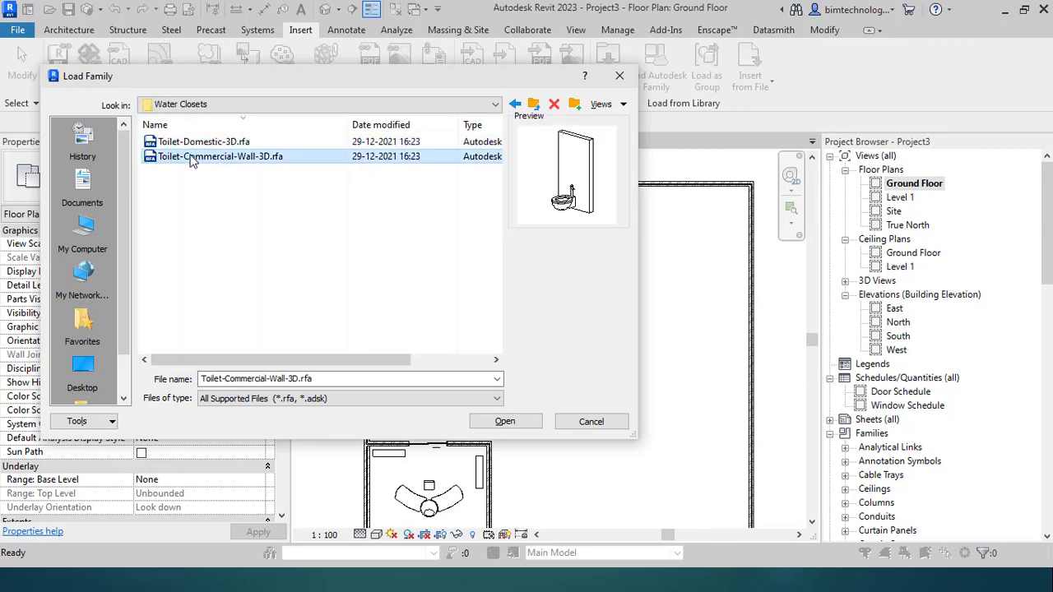
pyautogui.click(509, 422)
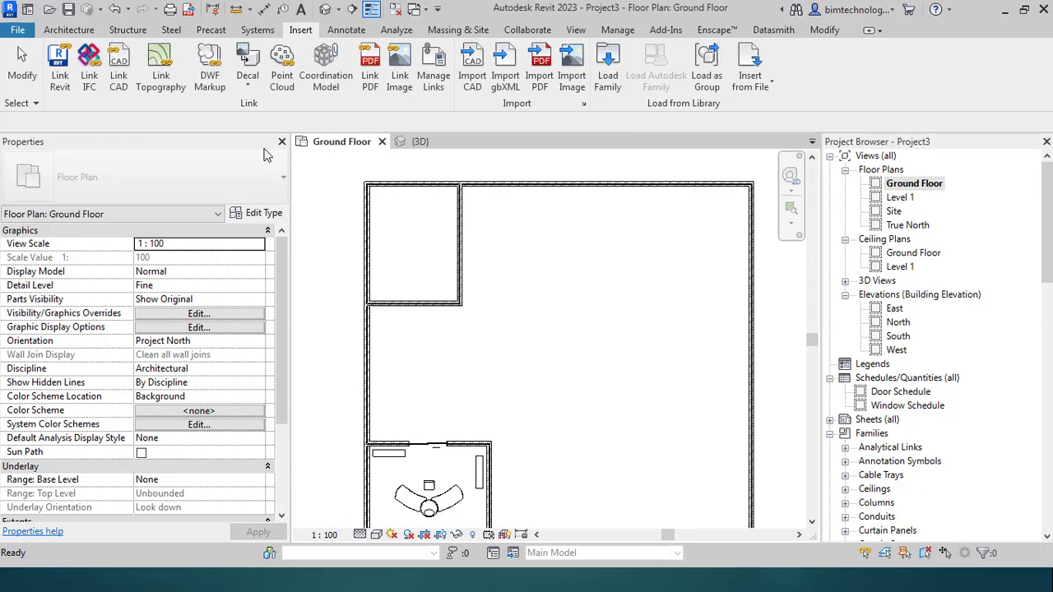
# - Place Toilet-Commercial-Wall-3D 380mm Seat Height toilets on the small room's walls, starting with the bottom wall
pyautogui.click(66, 30)
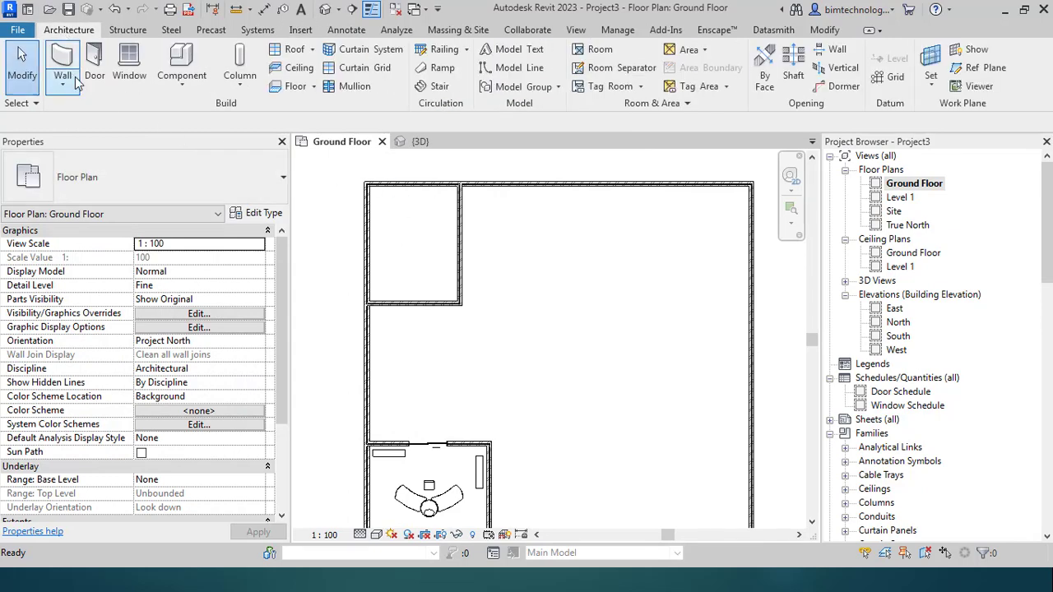
pyautogui.click(181, 86)
pyautogui.click(218, 112)
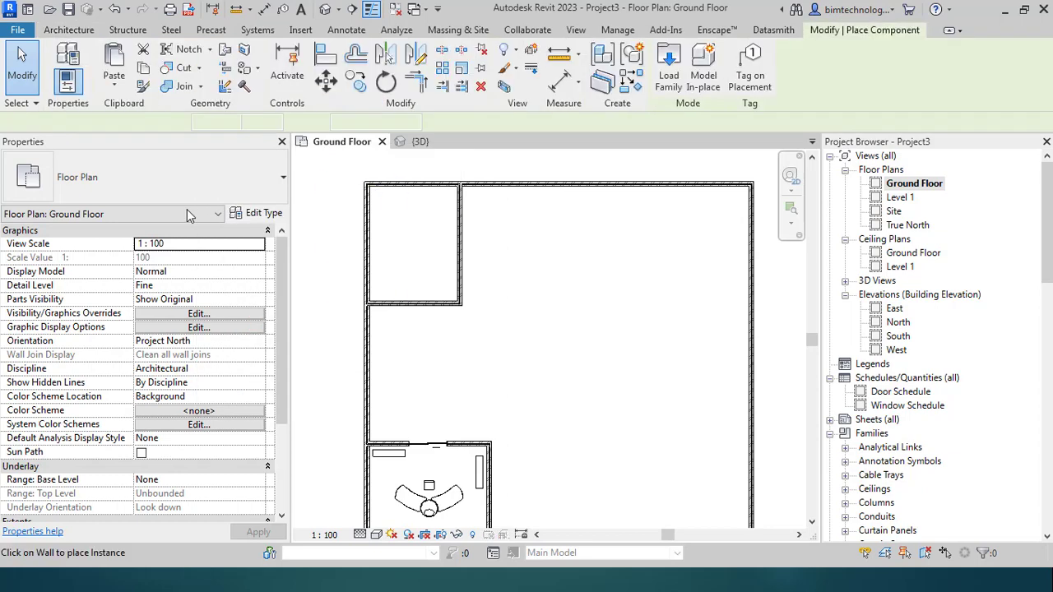
pyautogui.click(176, 186)
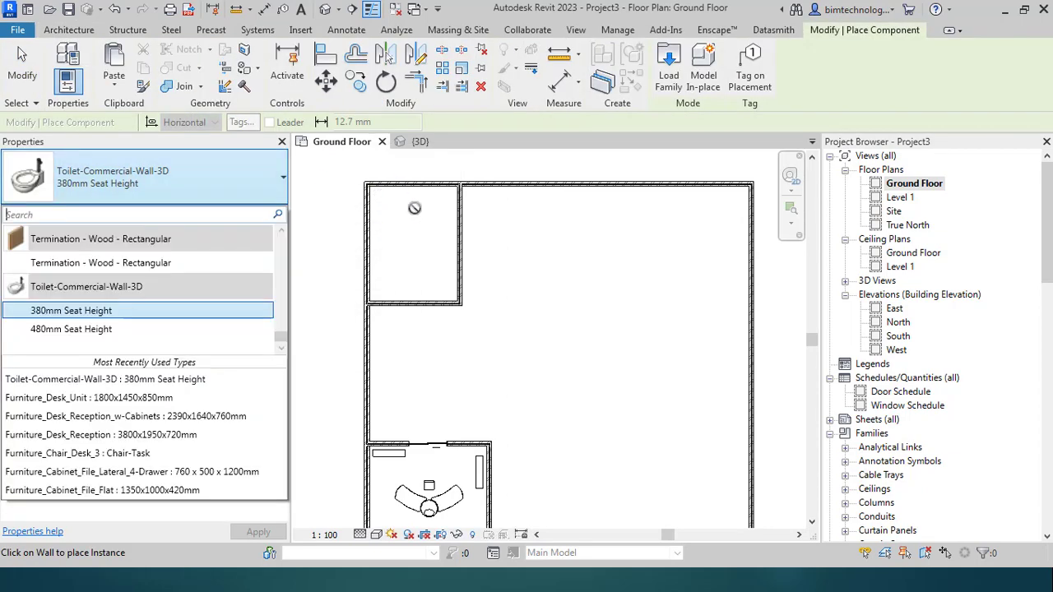
pyautogui.scroll(4, 418, 181)
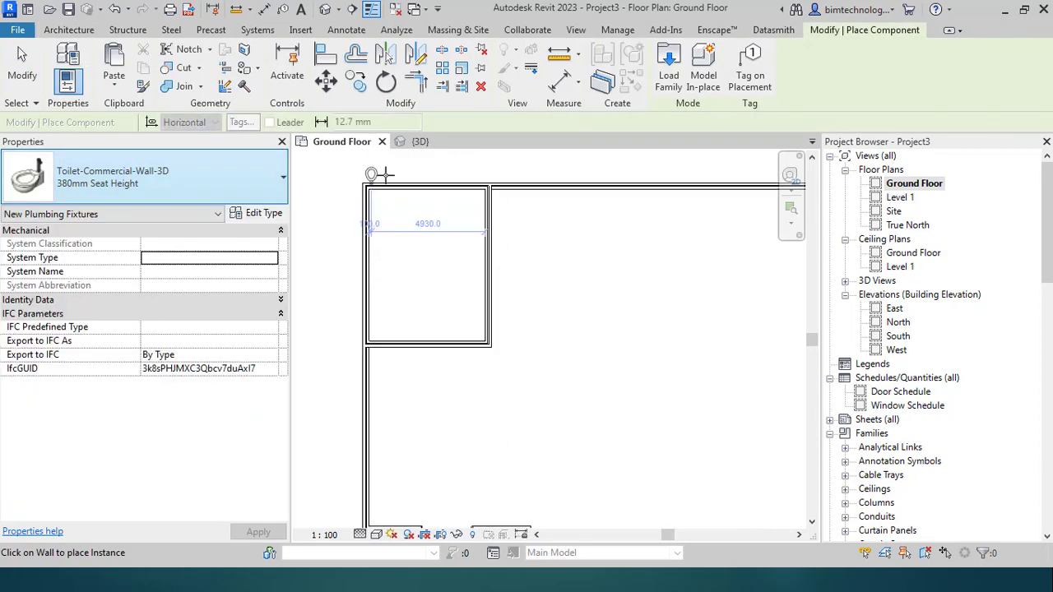
pyautogui.scroll(2, 421, 175)
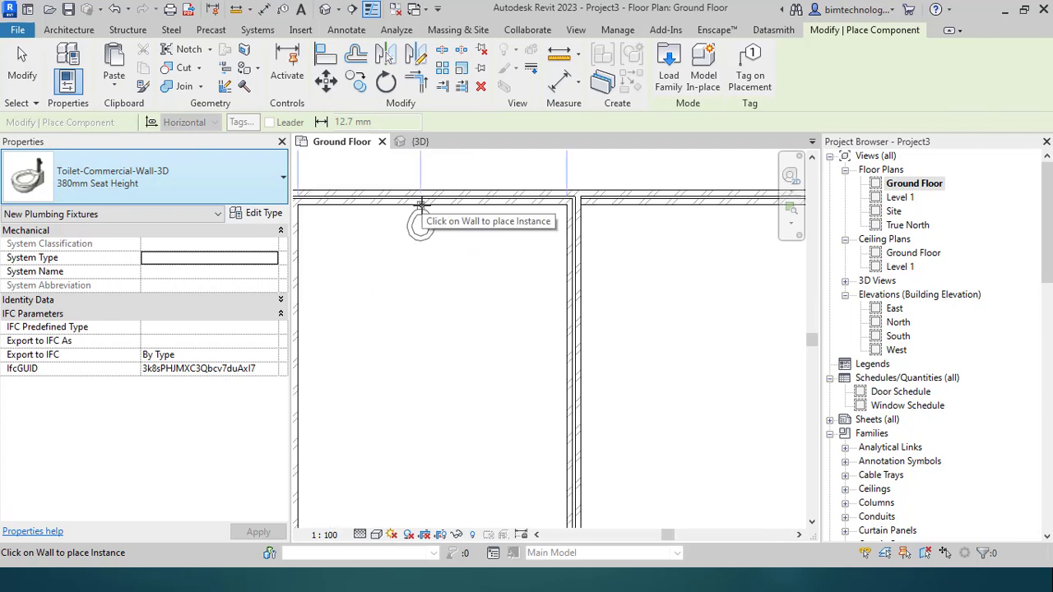
pyautogui.scroll(-4, 414, 312)
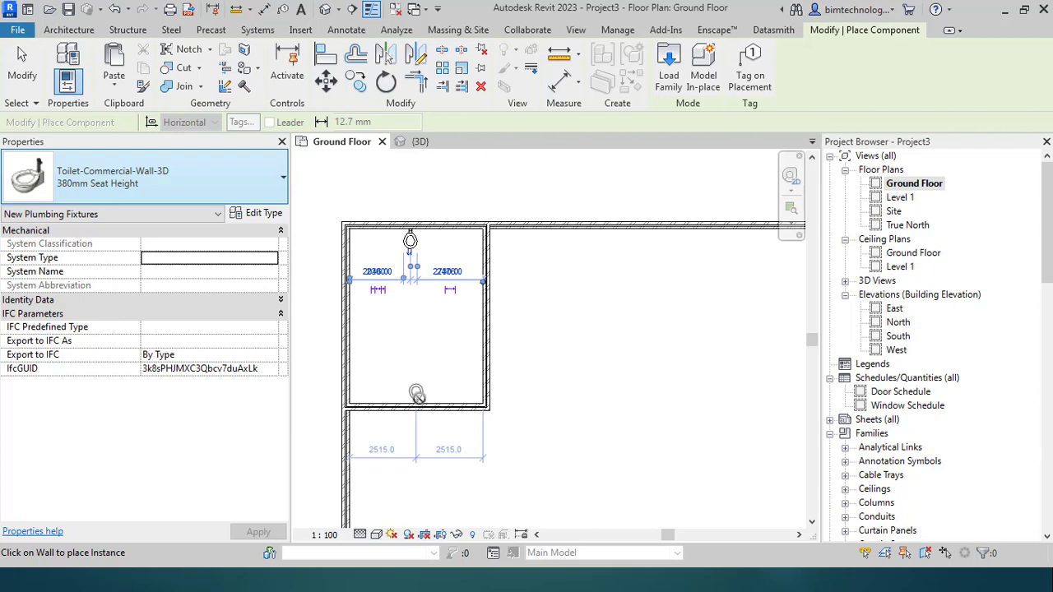
pyautogui.click(417, 397)
# - Draw a matching horizontal wall from the right wall's midpoint to the left wall, splitting the room
pyautogui.press('Escape')
pyautogui.press('Escape')
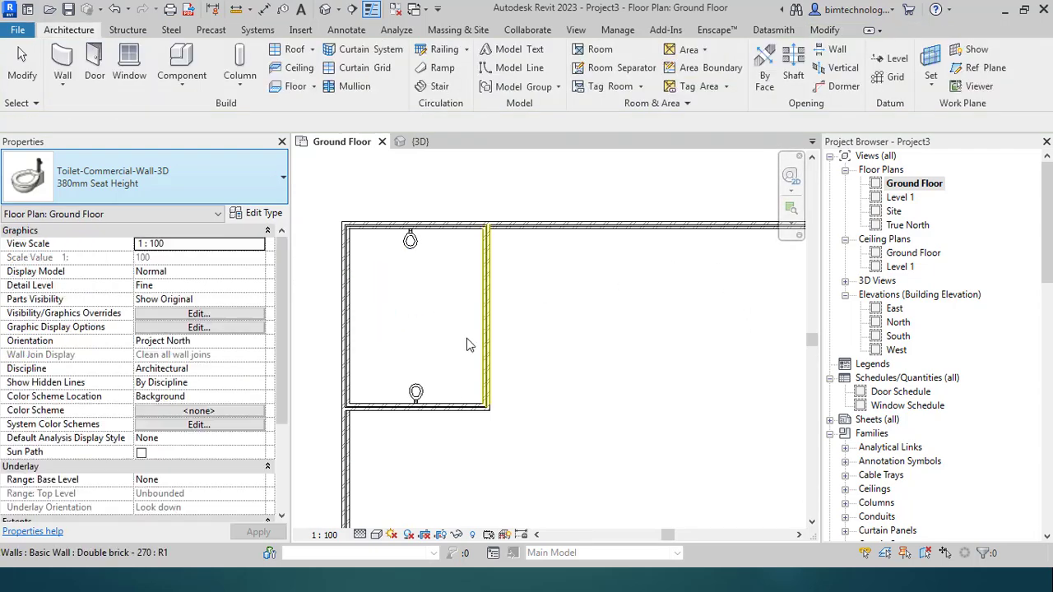
pyautogui.click(488, 333)
pyautogui.rightClick(488, 329)
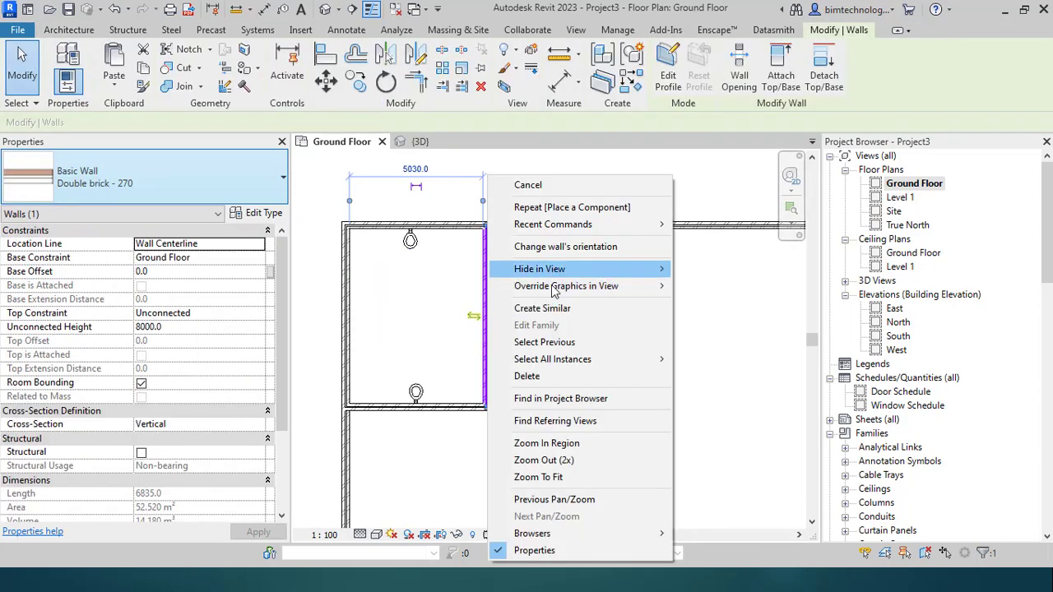
pyautogui.click(541, 309)
pyautogui.click(485, 317)
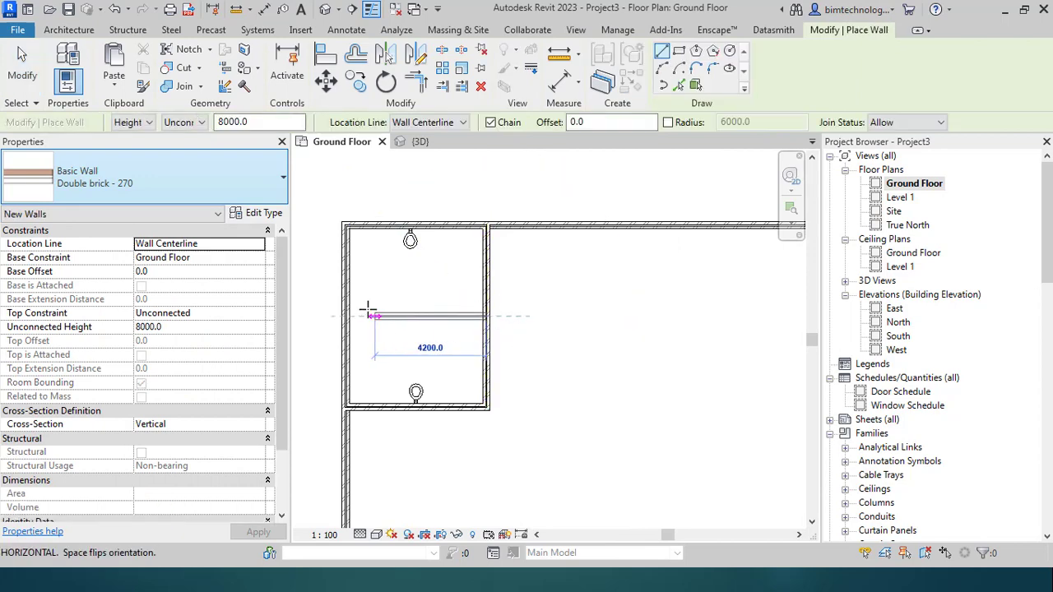
pyautogui.click(346, 314)
pyautogui.press('Escape')
pyautogui.press('Escape')
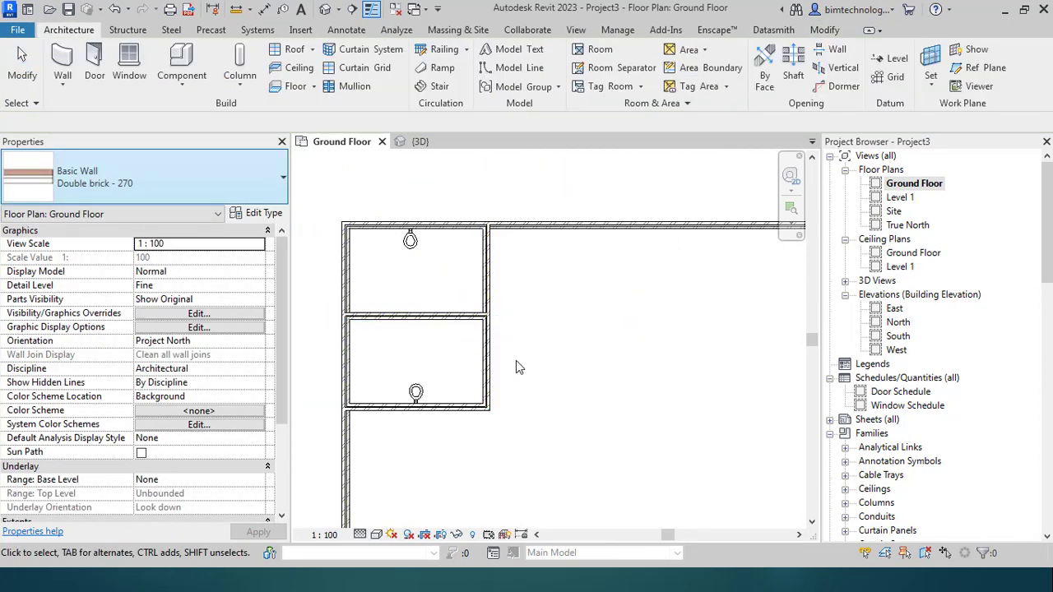
# - Change the two partitions to Generic 100mm Wall and the bottom wall to Brick - 110
pyautogui.moveTo(516, 360); pyautogui.dragTo(459, 279)
pyautogui.click(98, 181)
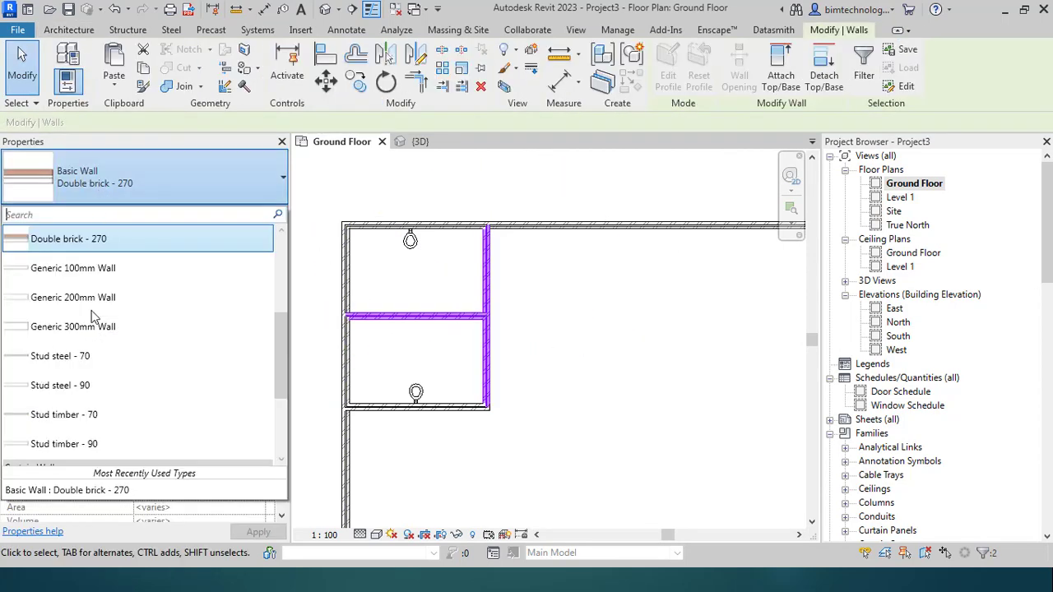
pyautogui.click(98, 270)
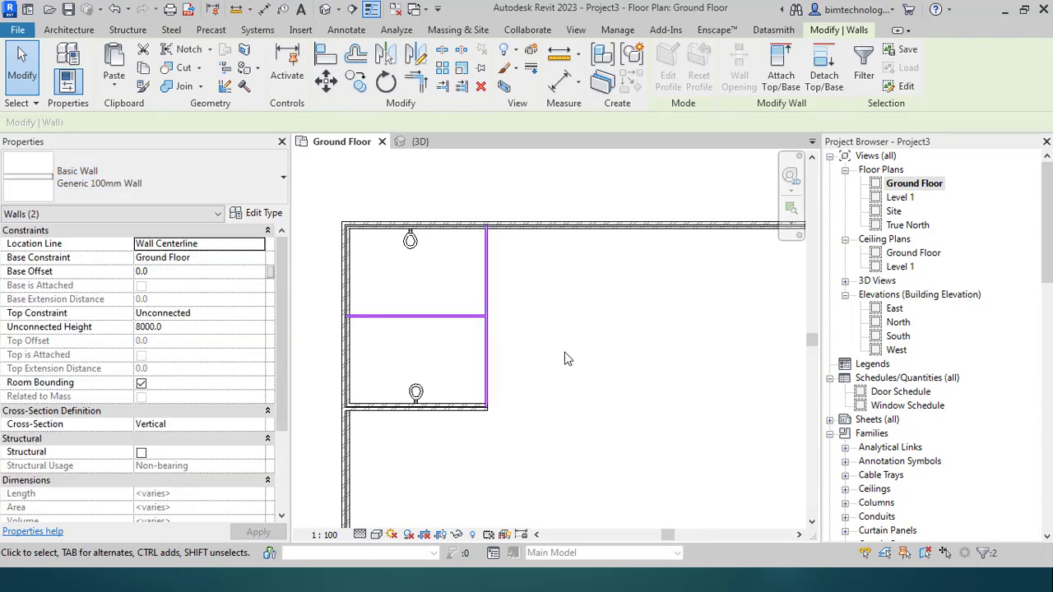
pyautogui.click(506, 333)
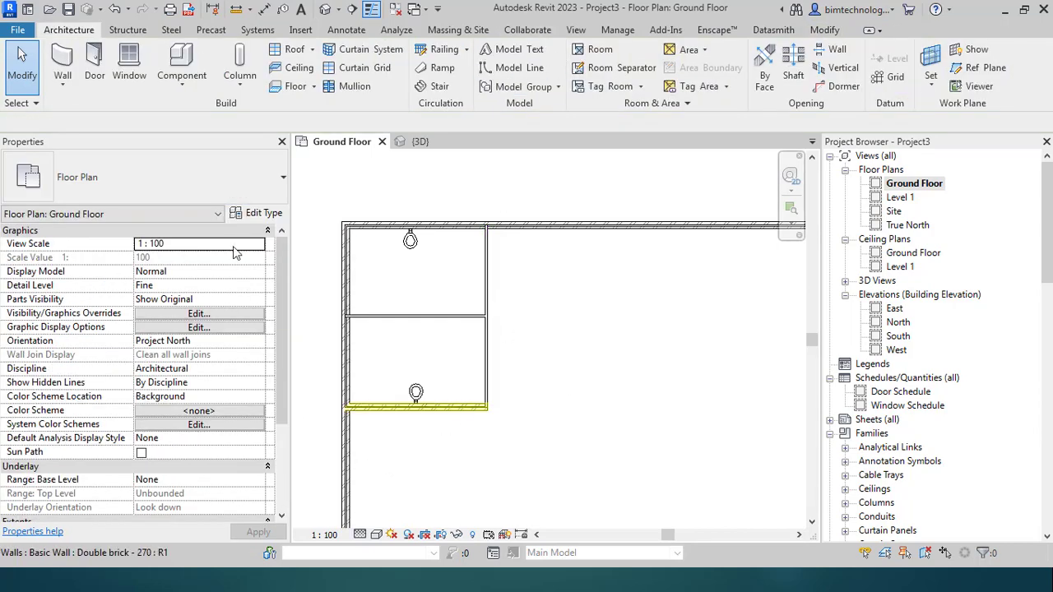
pyautogui.click(159, 171)
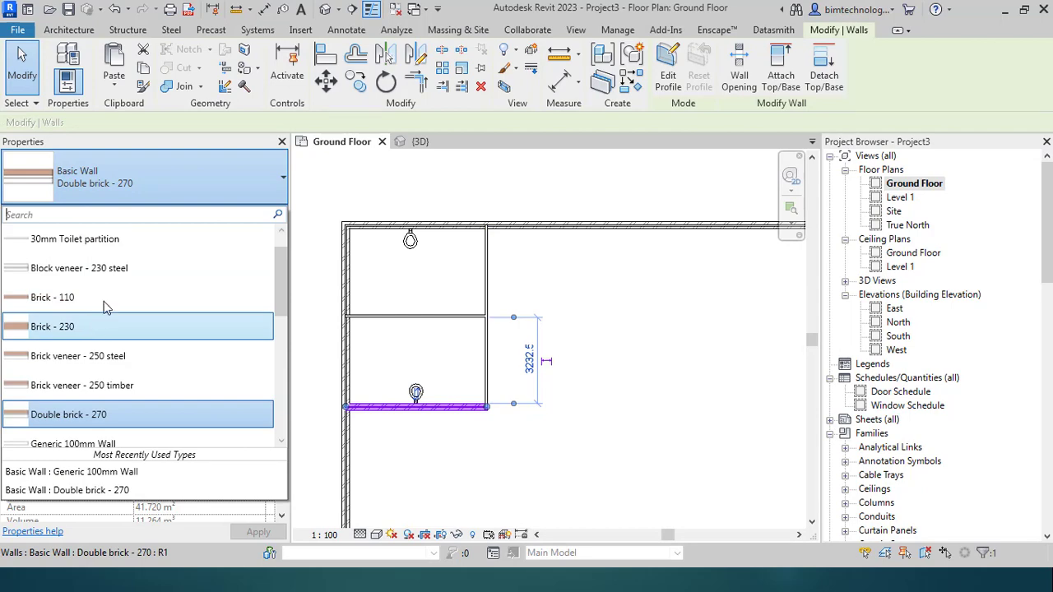
pyautogui.click(104, 301)
pyautogui.click(616, 345)
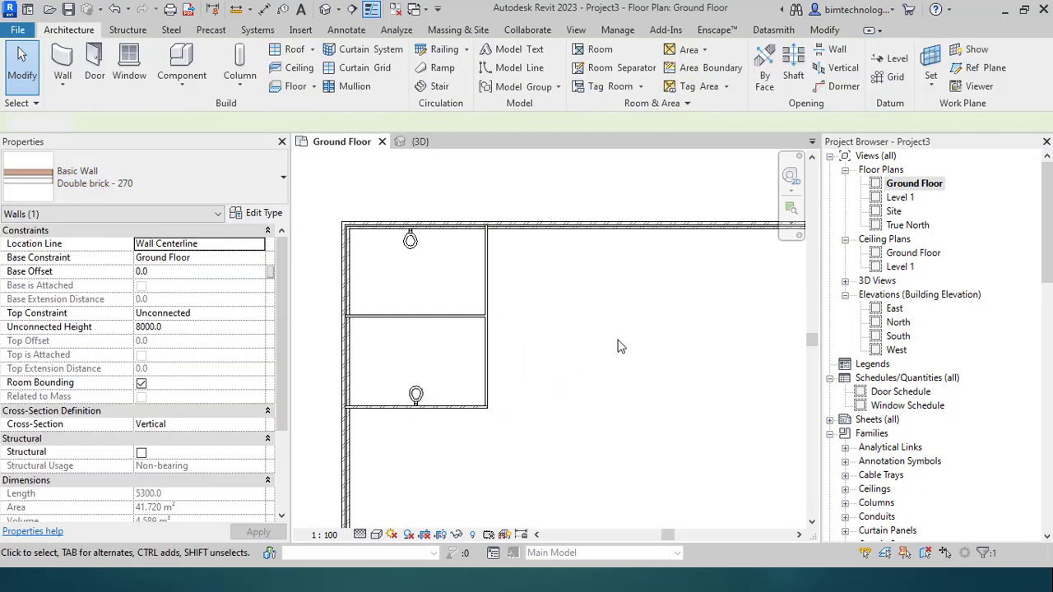
pyautogui.click(577, 31)
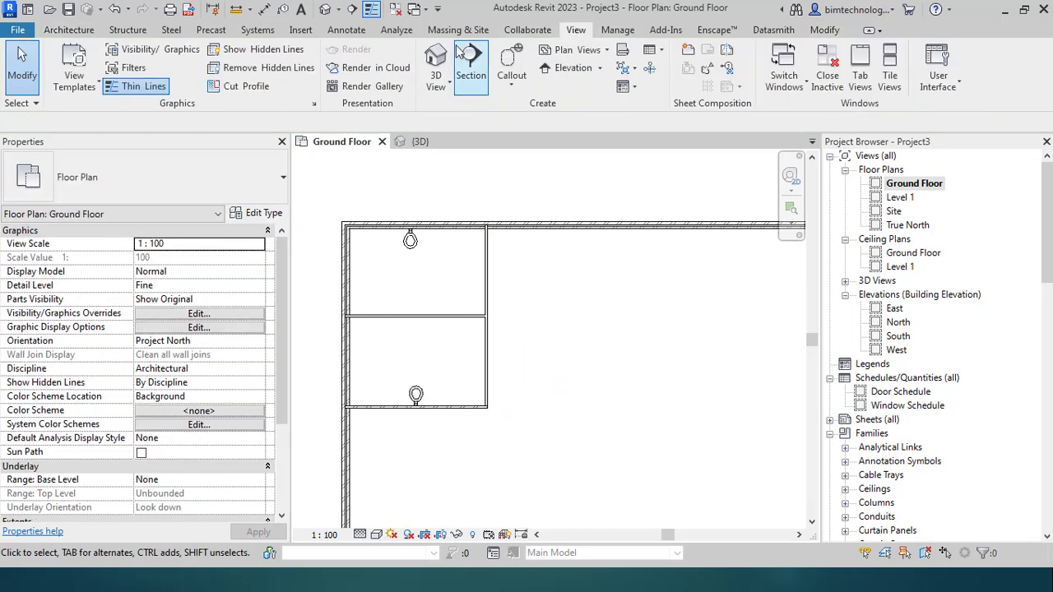
# - Select the three cubicle partition walls in the 3D view
pyautogui.scroll(-3, 488, 286)
pyautogui.scroll(8, 576, 247)
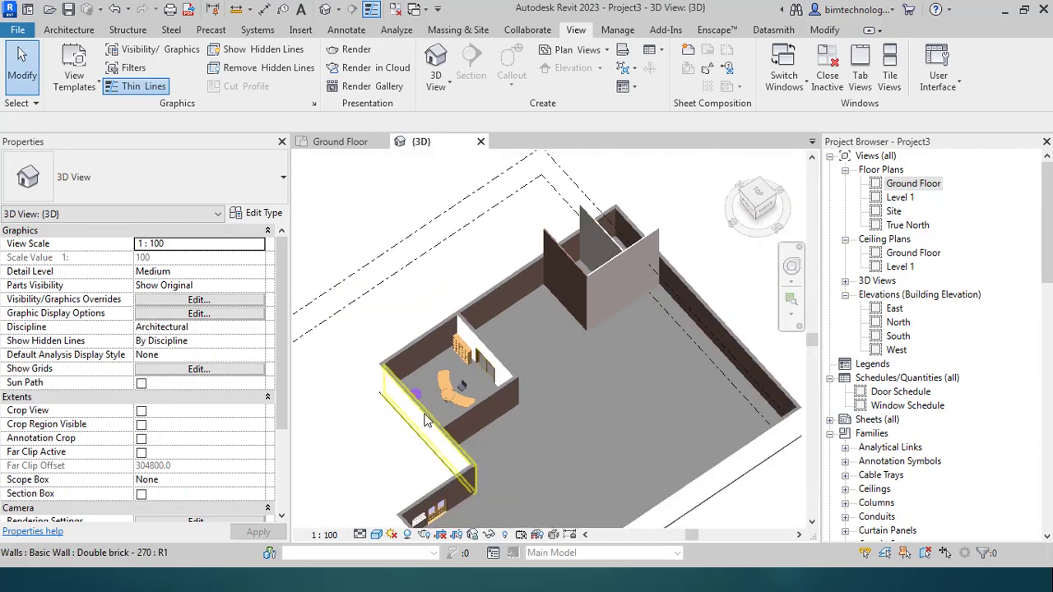
pyautogui.click(588, 281)
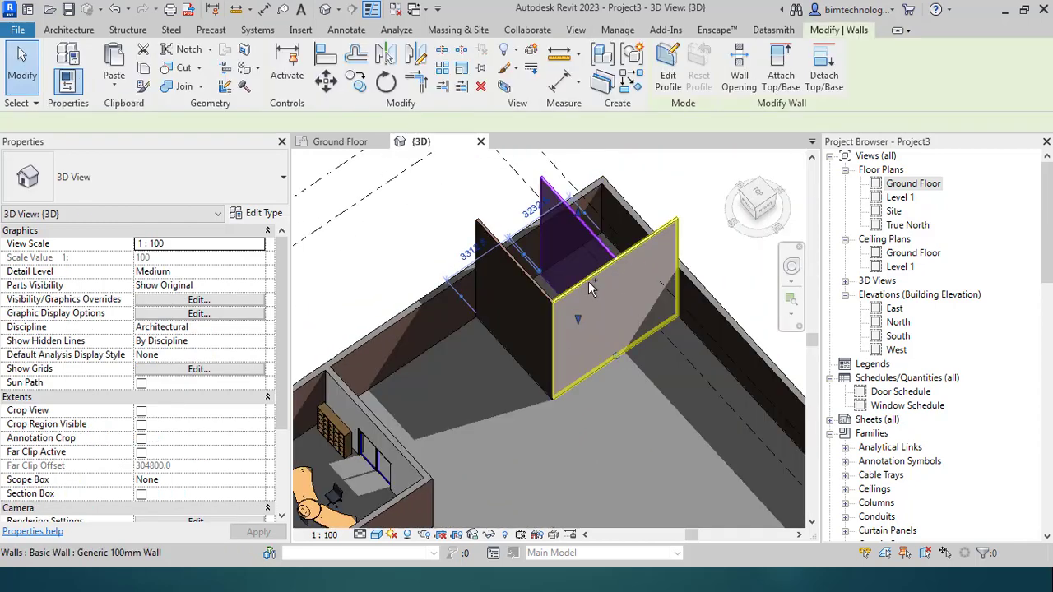
pyautogui.click(538, 290)
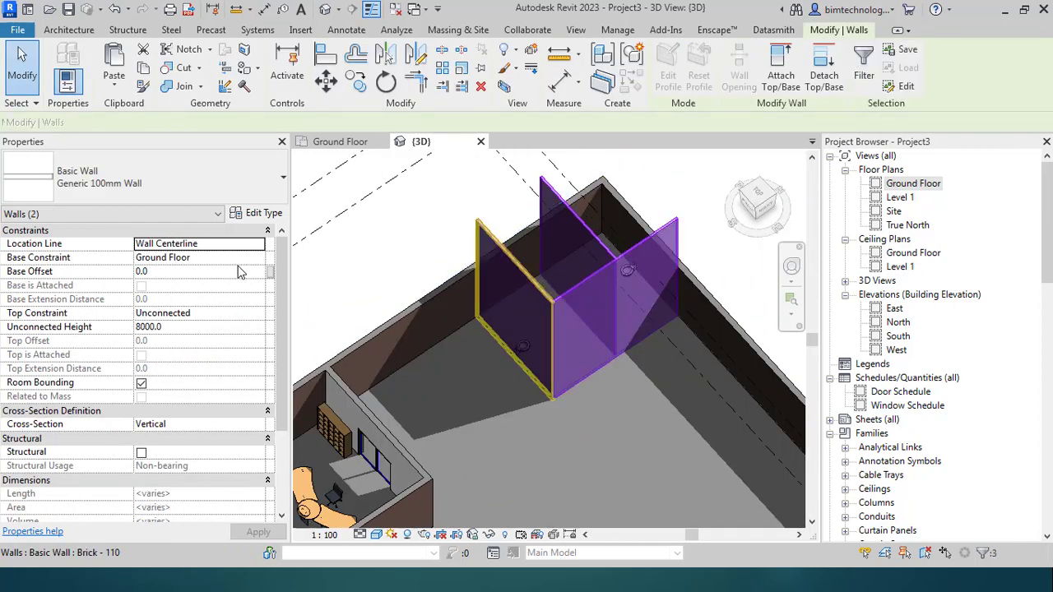
pyautogui.click(239, 313)
# - Set the walls' Top Constraint to Up to level: Level 1 after Ground Floor is rejected
pyautogui.click(257, 313)
pyautogui.click(212, 338)
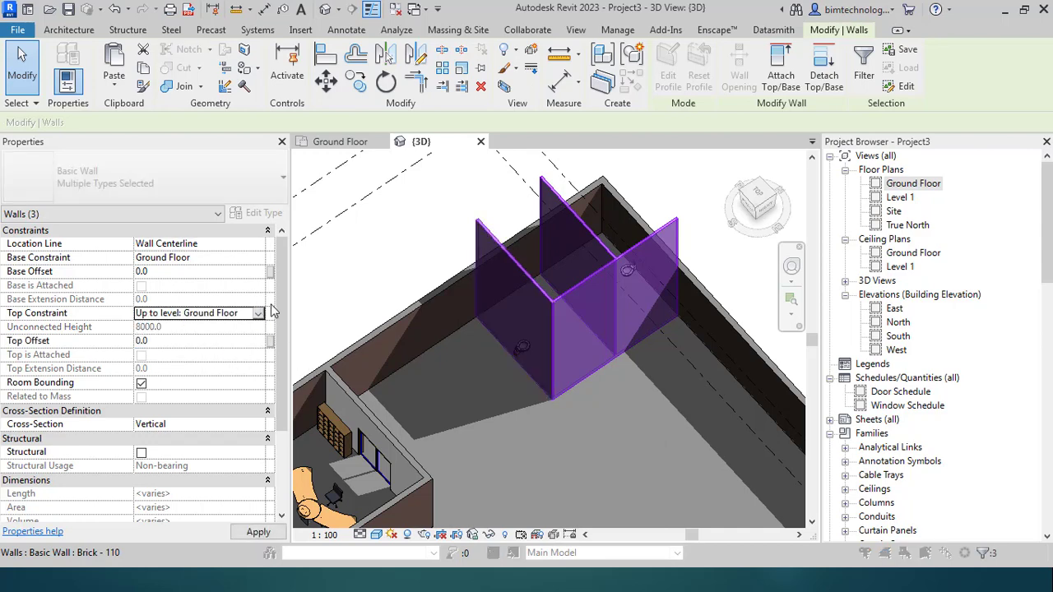
pyautogui.press('Escape')
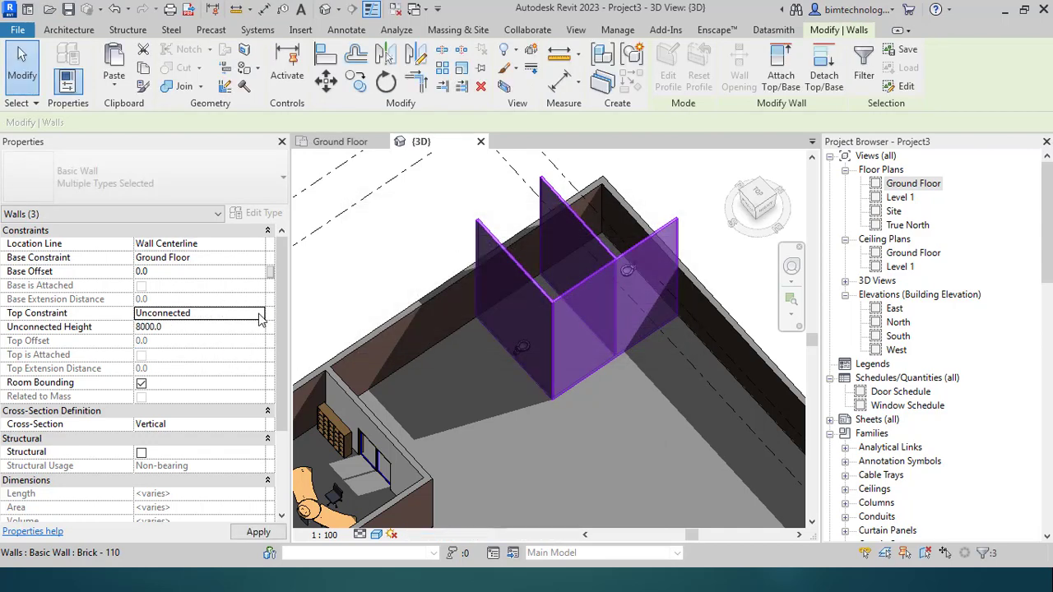
pyautogui.click(257, 313)
pyautogui.click(189, 352)
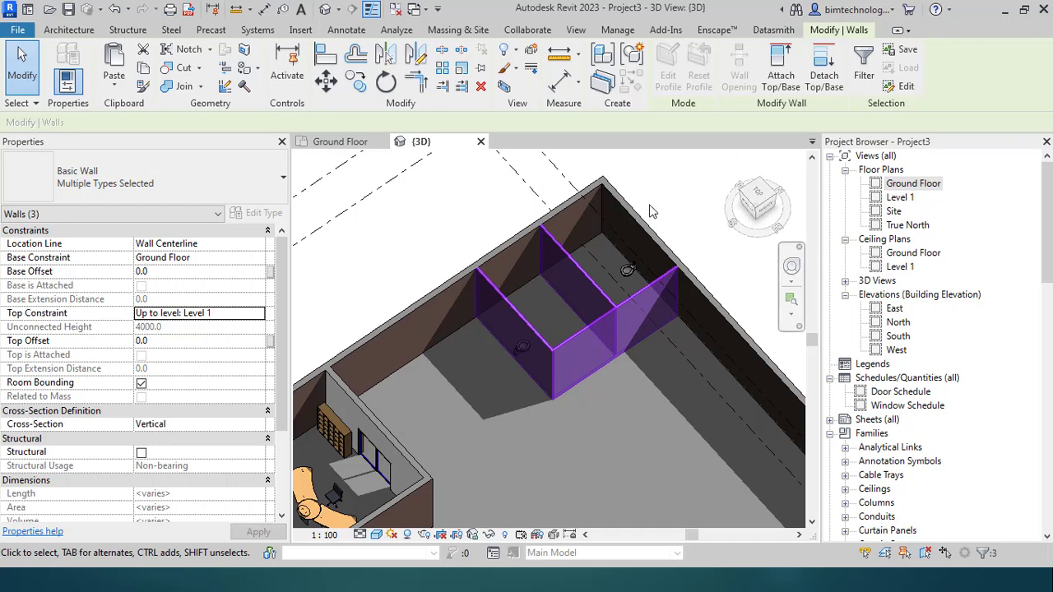
pyautogui.press('Escape')
pyautogui.scroll(6, 538, 375)
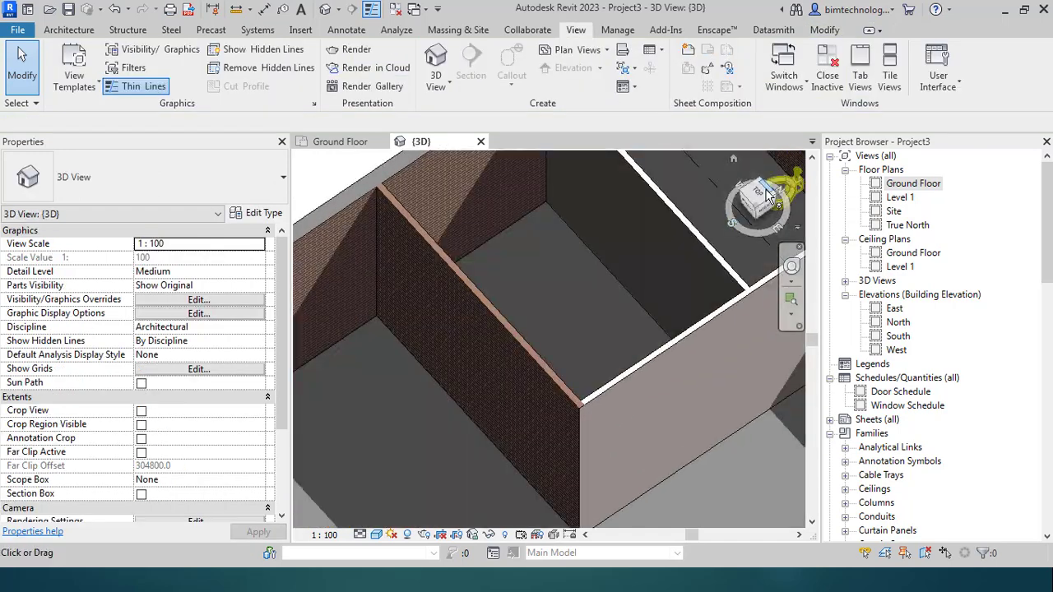
# - Return to the Ground Floor plan and zoom to the reception room's desks, chair and bookshelves
pyautogui.moveTo(757, 212); pyautogui.dragTo(896, 170)
pyautogui.doubleClick(900, 186)
pyautogui.scroll(-4, 465, 355)
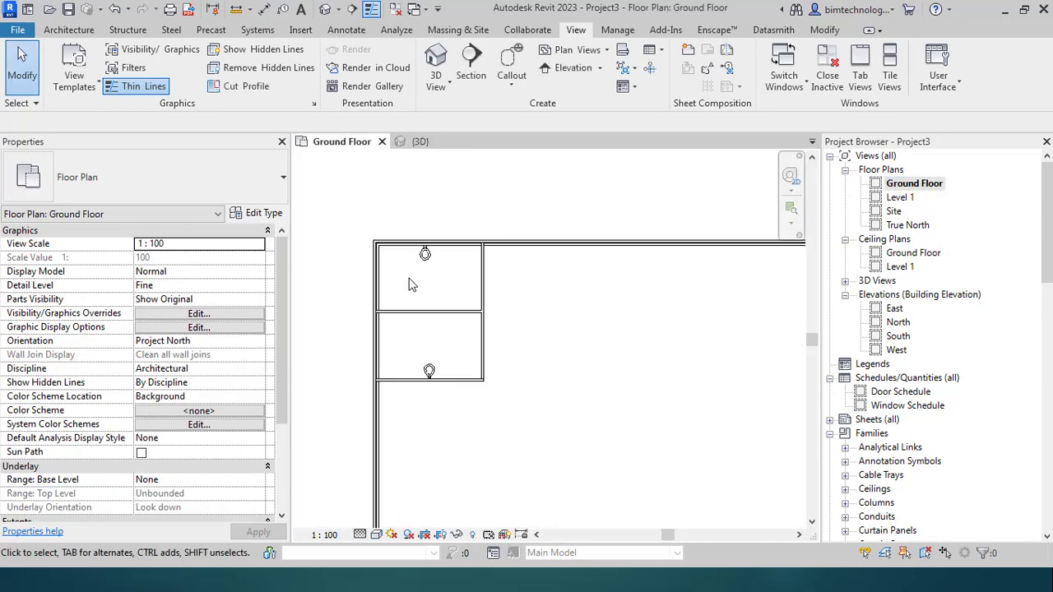
pyautogui.scroll(6, 465, 355)
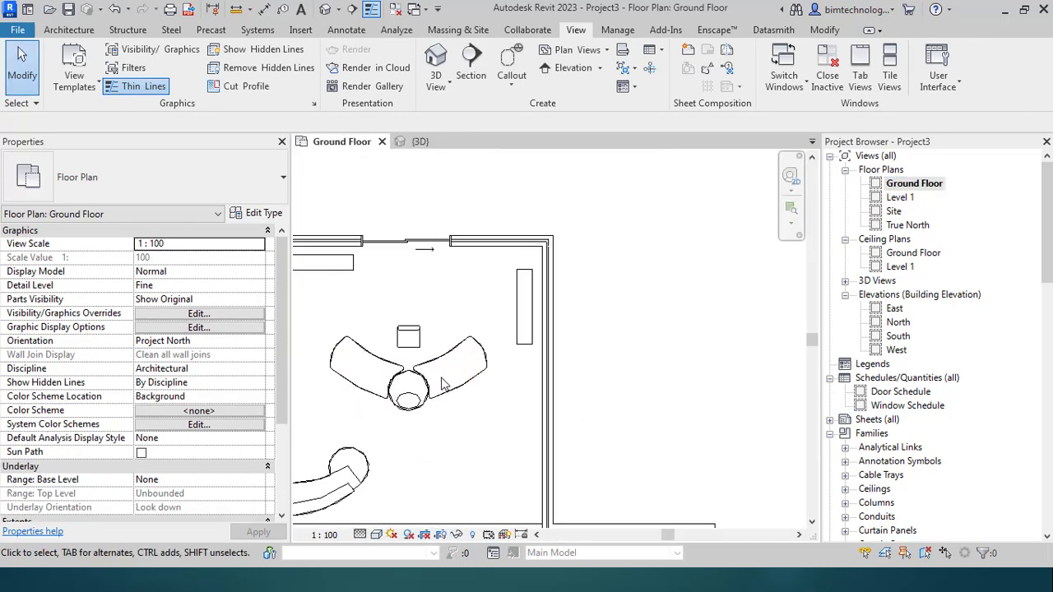
pyautogui.scroll(2, 413, 387)
pyautogui.scroll(-4, 463, 388)
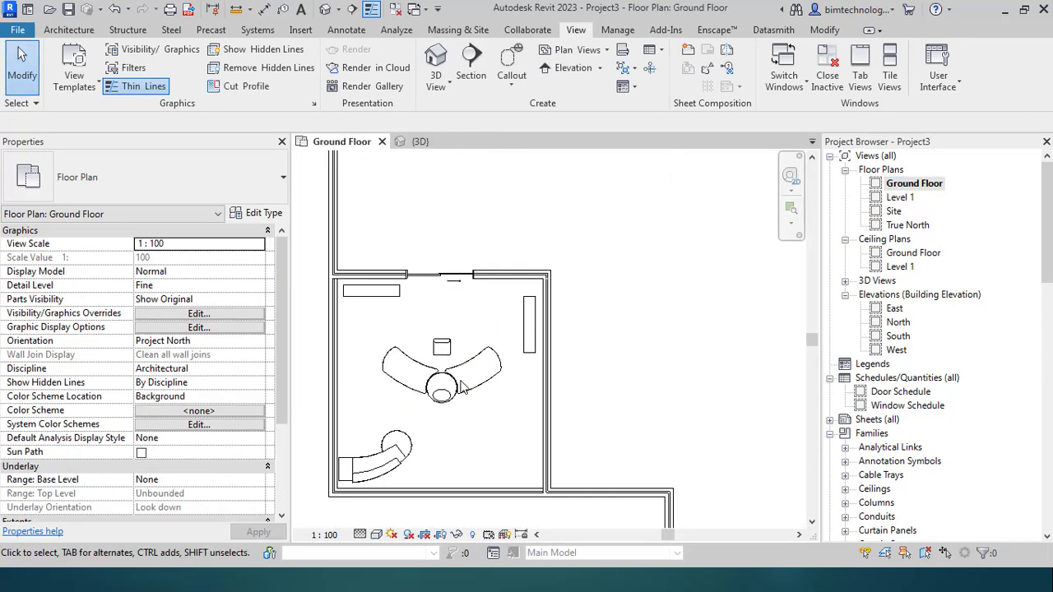
pyautogui.scroll(1, 487, 426)
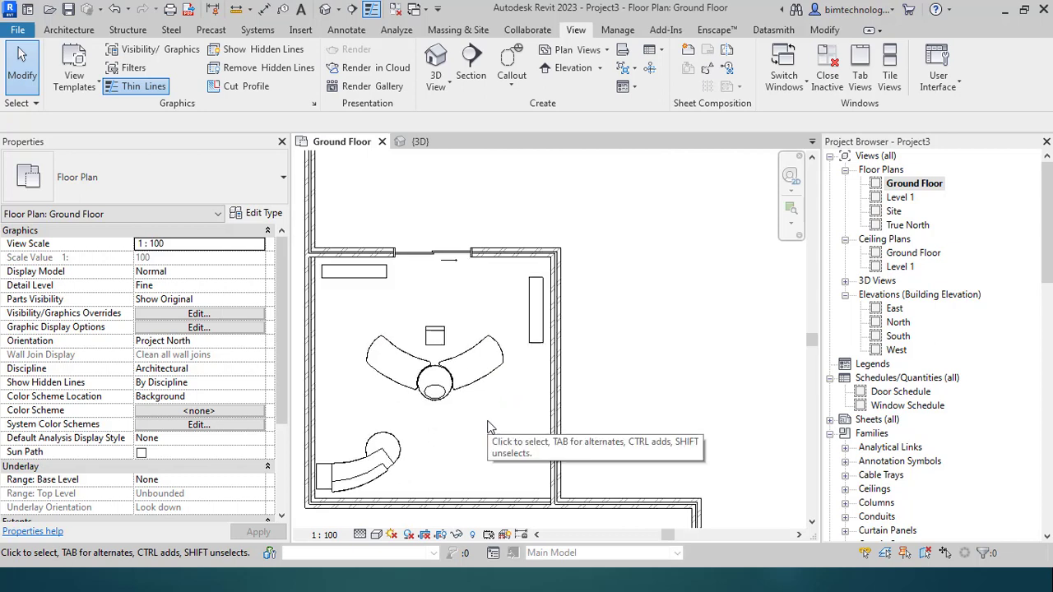